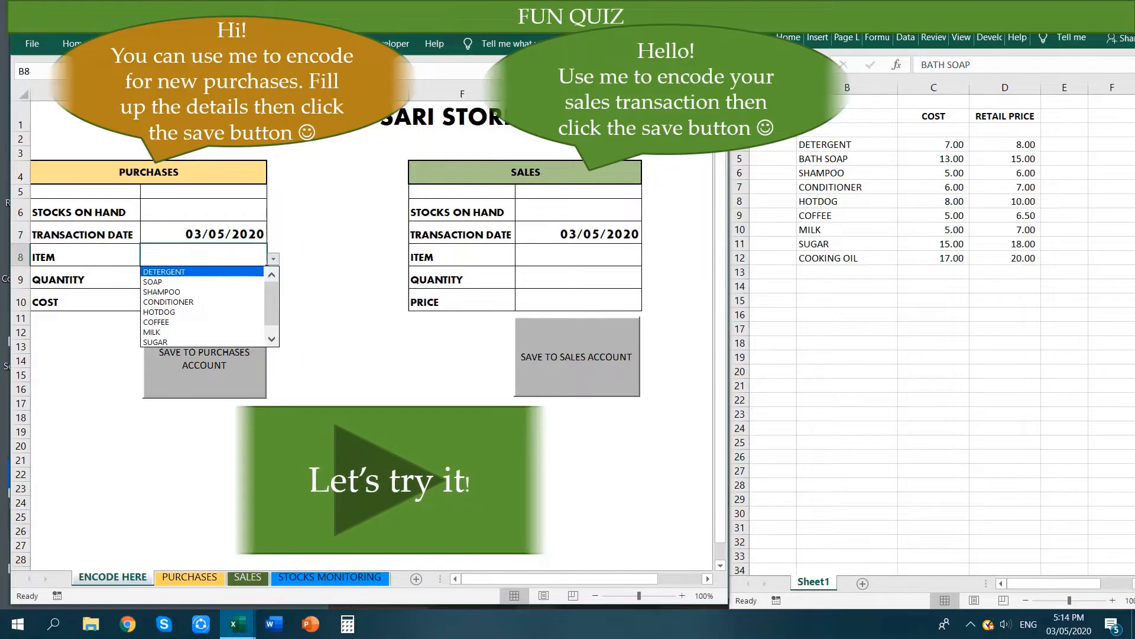
- Record a purchase of DETERGENT with quantity 25 and cost 7, and save it to the purchases account
key(Return)
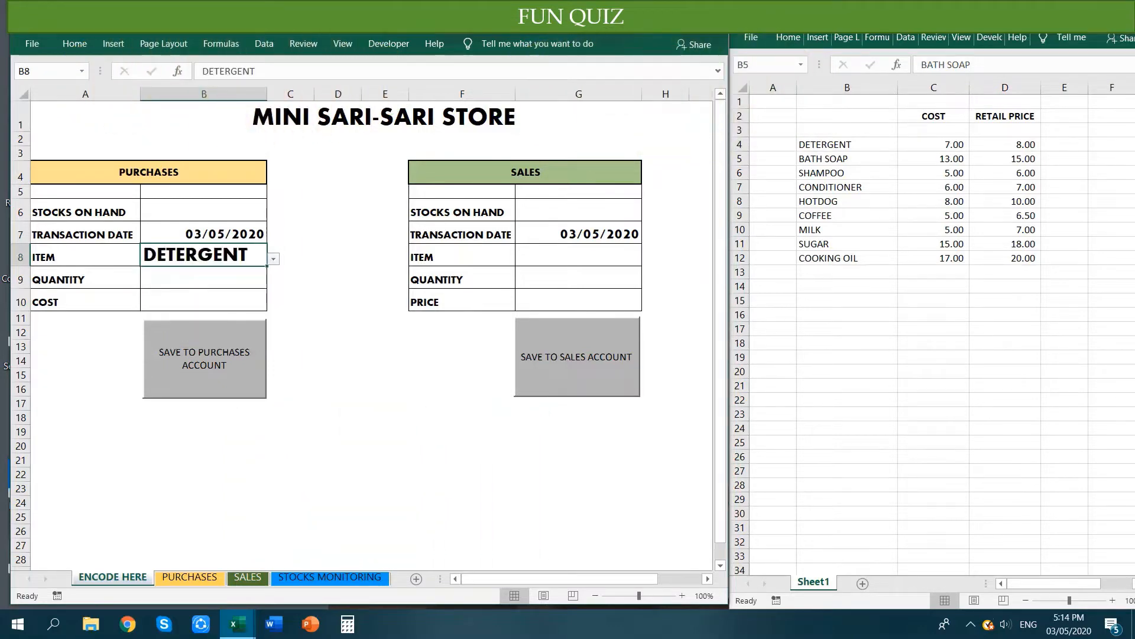
click(204, 277)
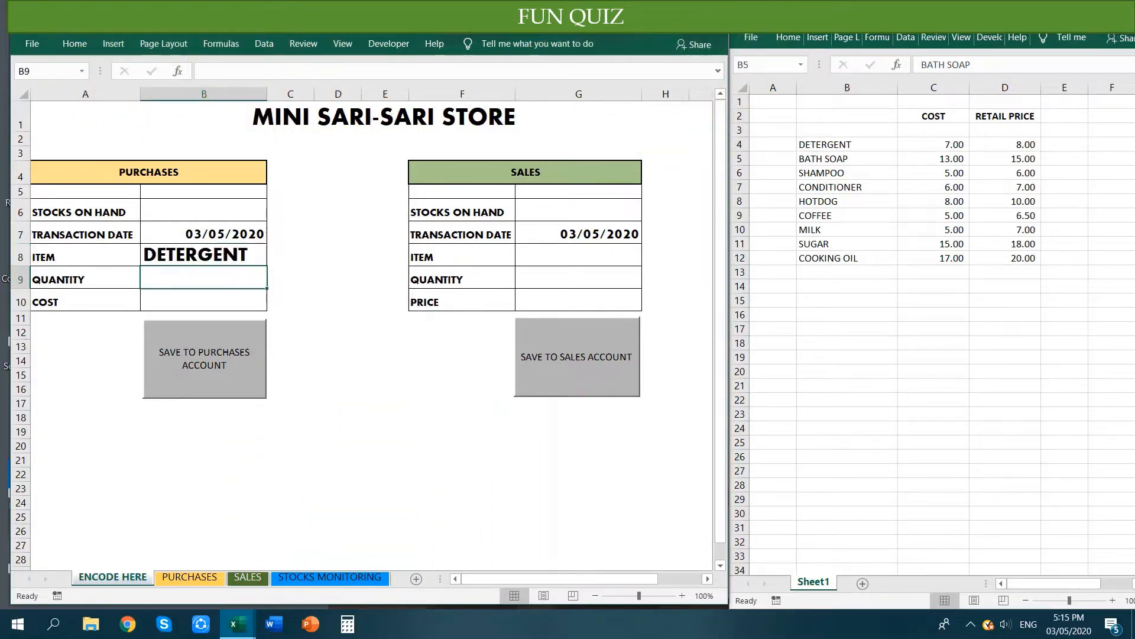
text(25)
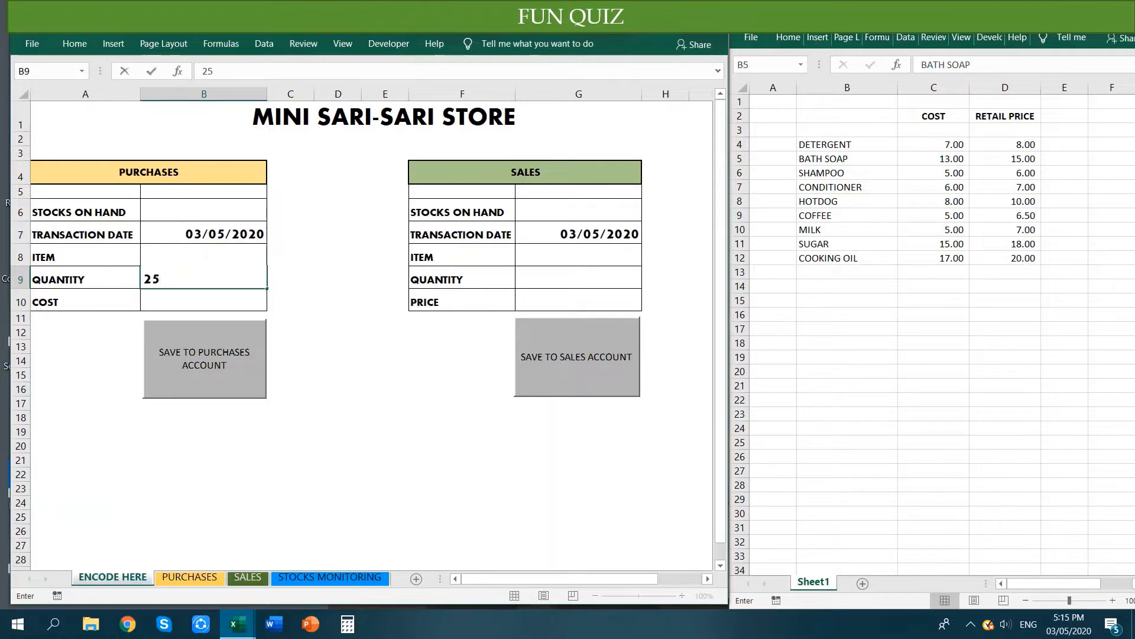
key(Return)
text(7)
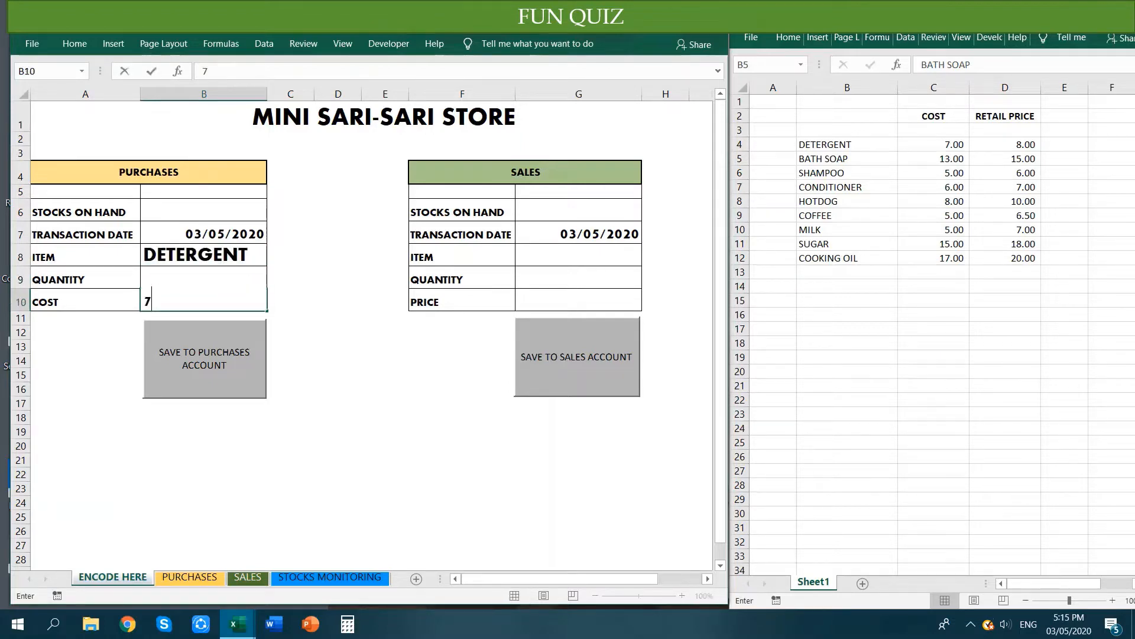
key(Return)
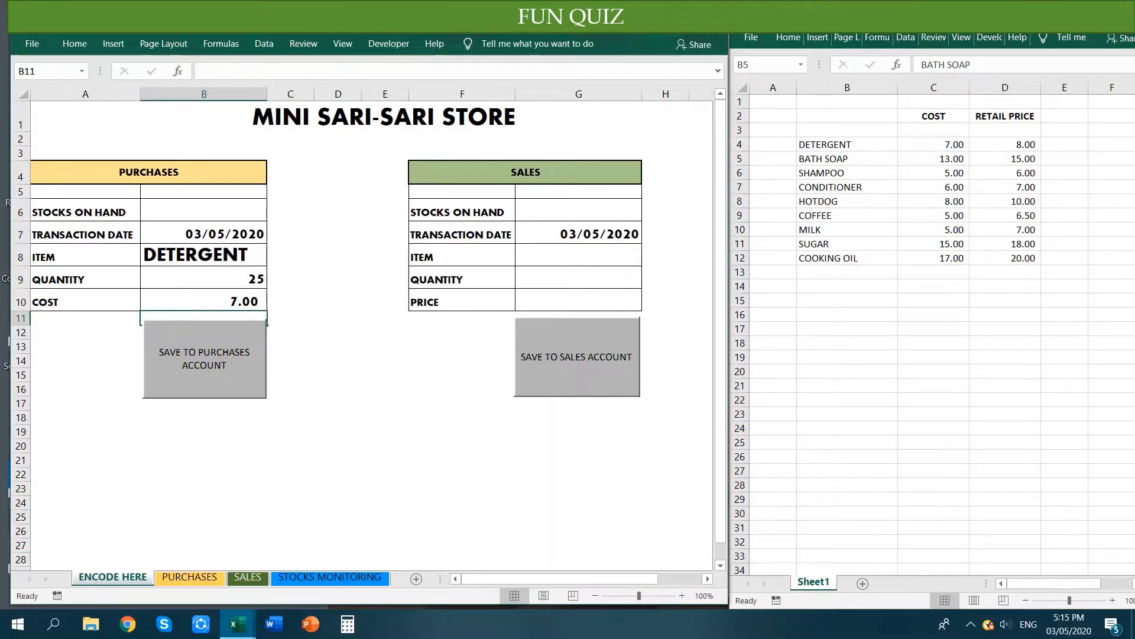
click(204, 359)
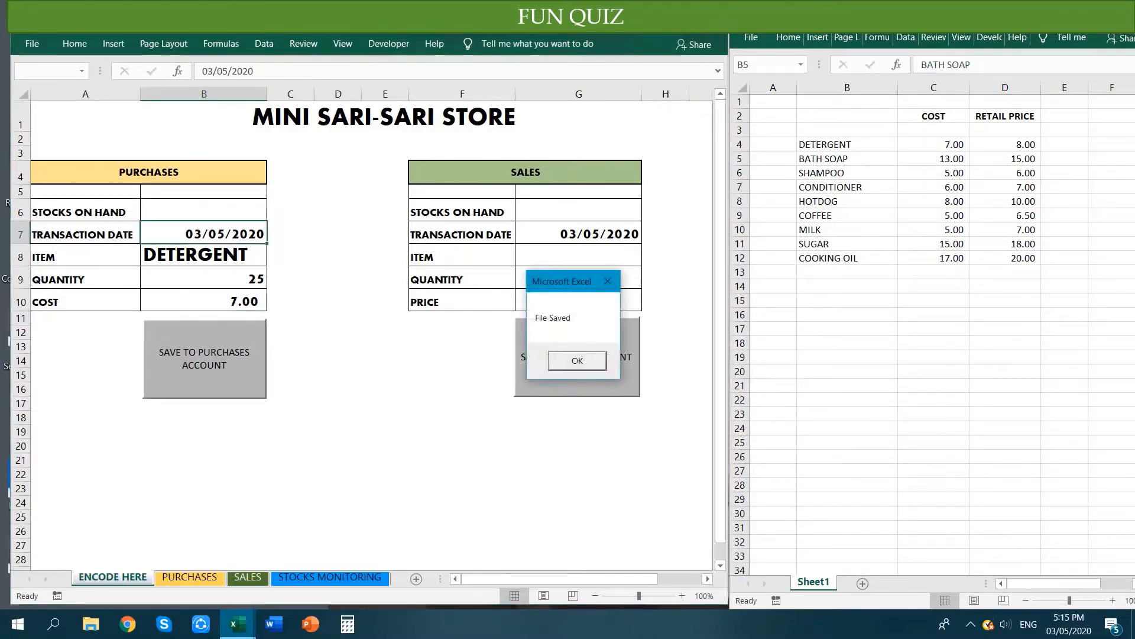
key(Return)
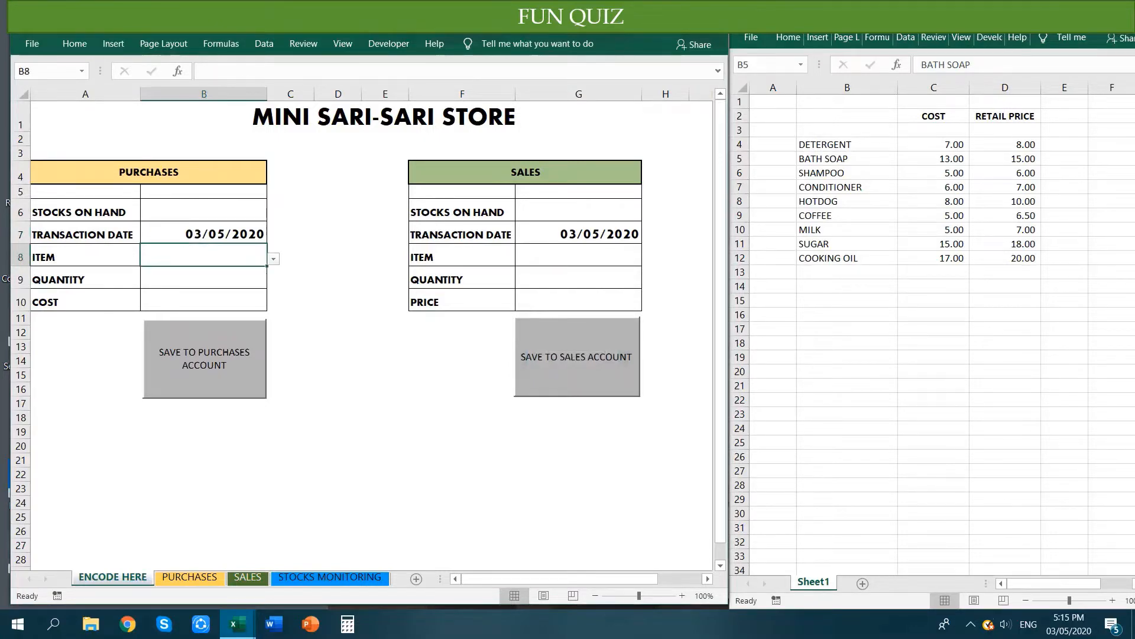
- Record a purchase of SOAP with quantity 25 and cost 13, and save it to the purchases account
text(SOAP)
key(Return)
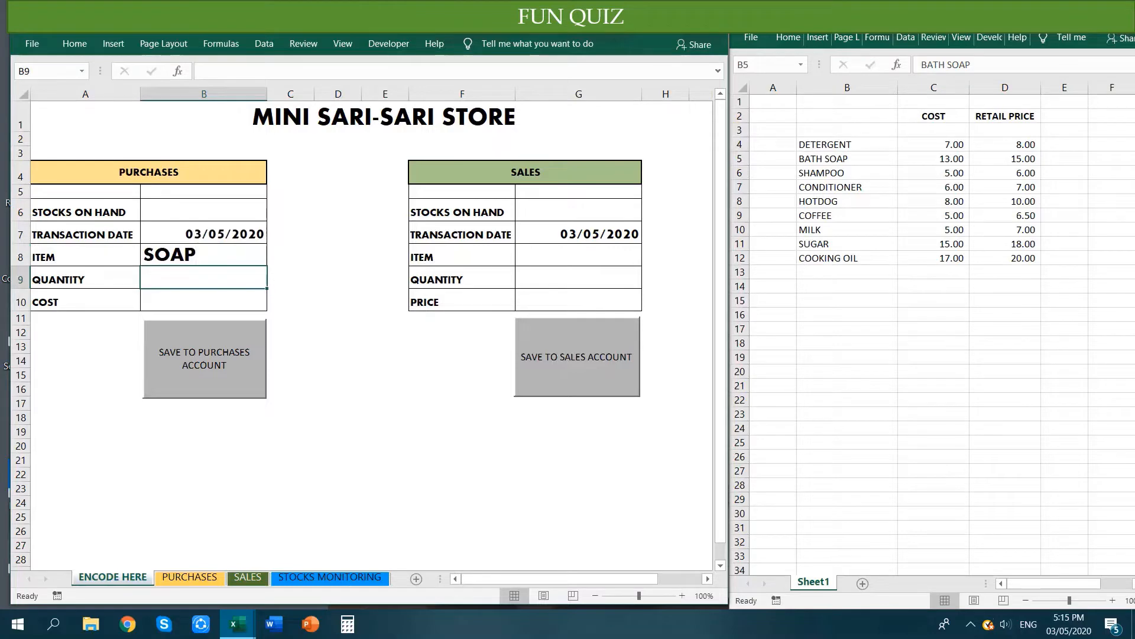
text(25)
key(Return)
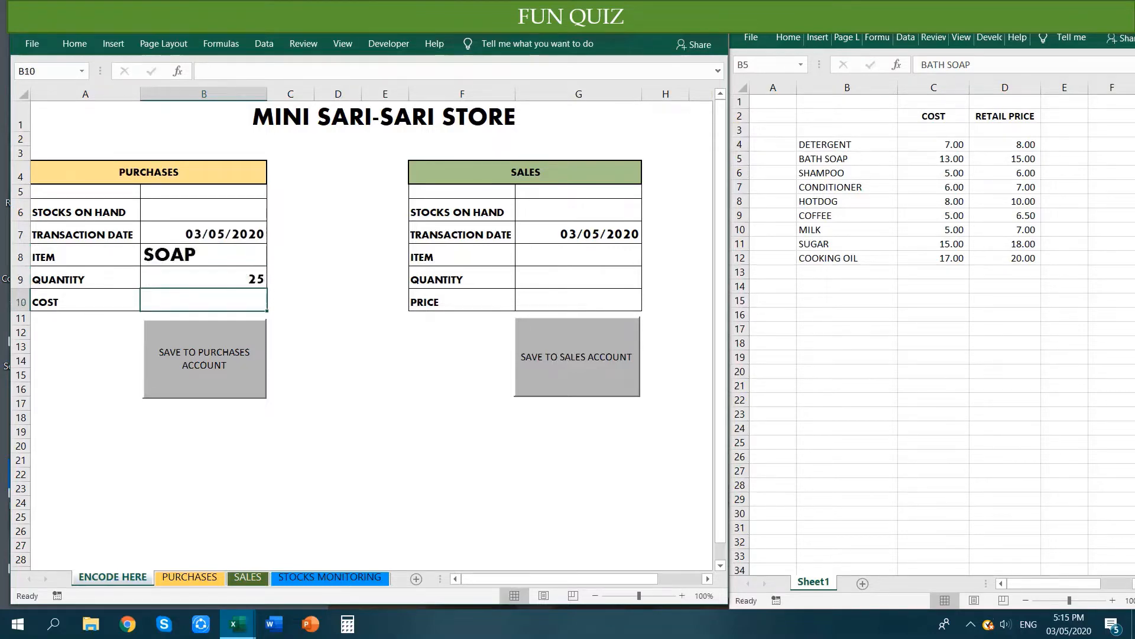
text(13)
key(Return)
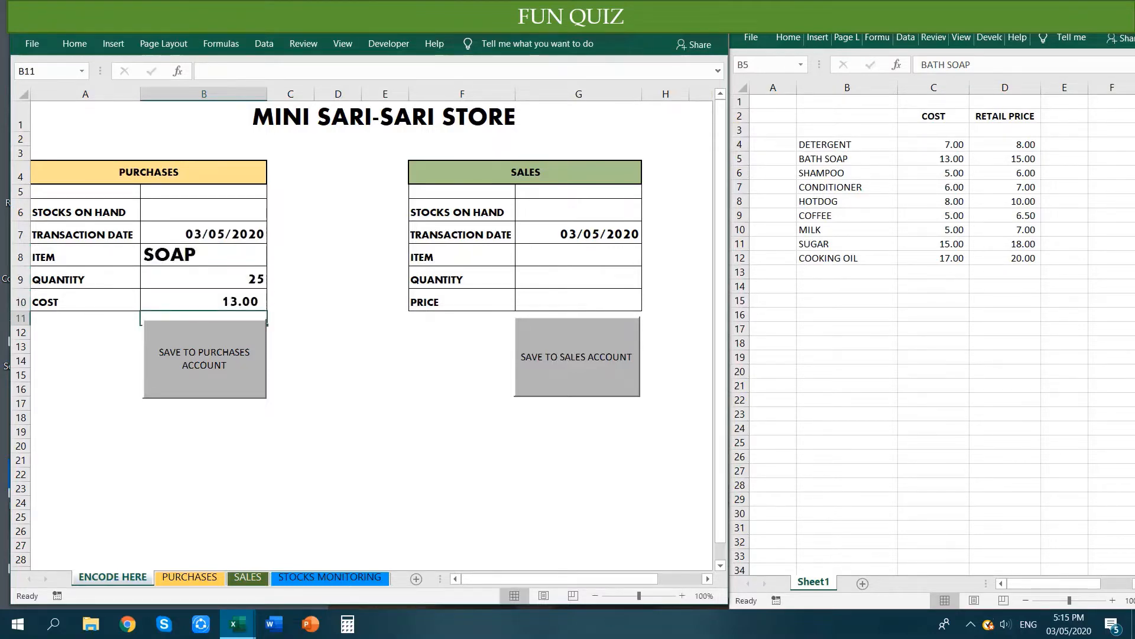
click(204, 358)
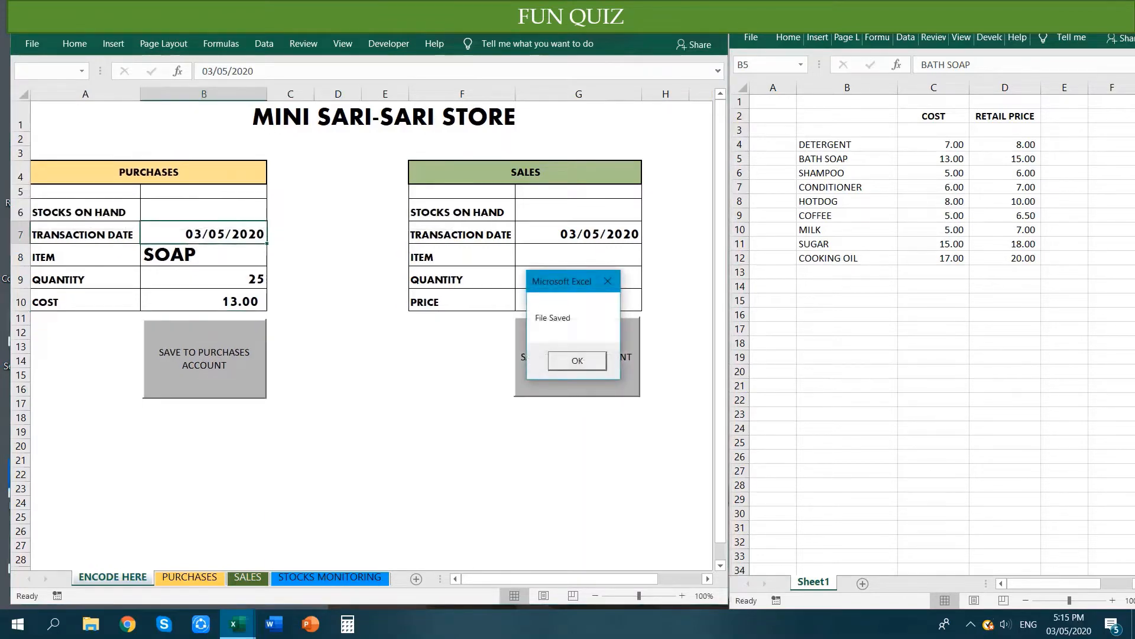
click(577, 360)
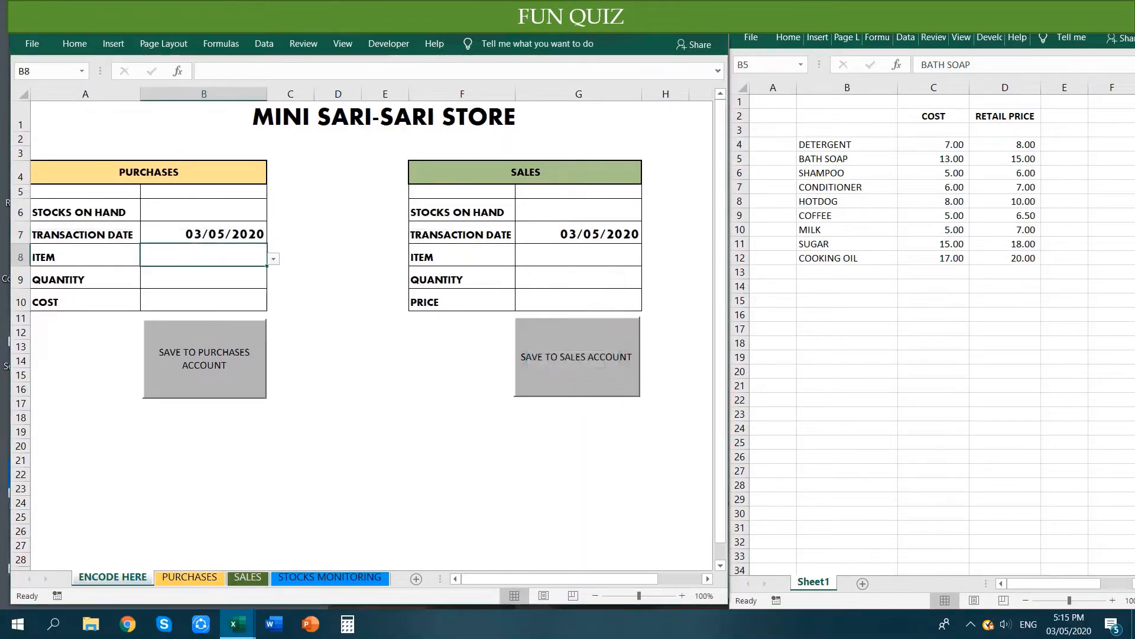
- Fill in the purchase form with item SHAMPOO, quantity 20 and cost 5
text(SHAMPOO)
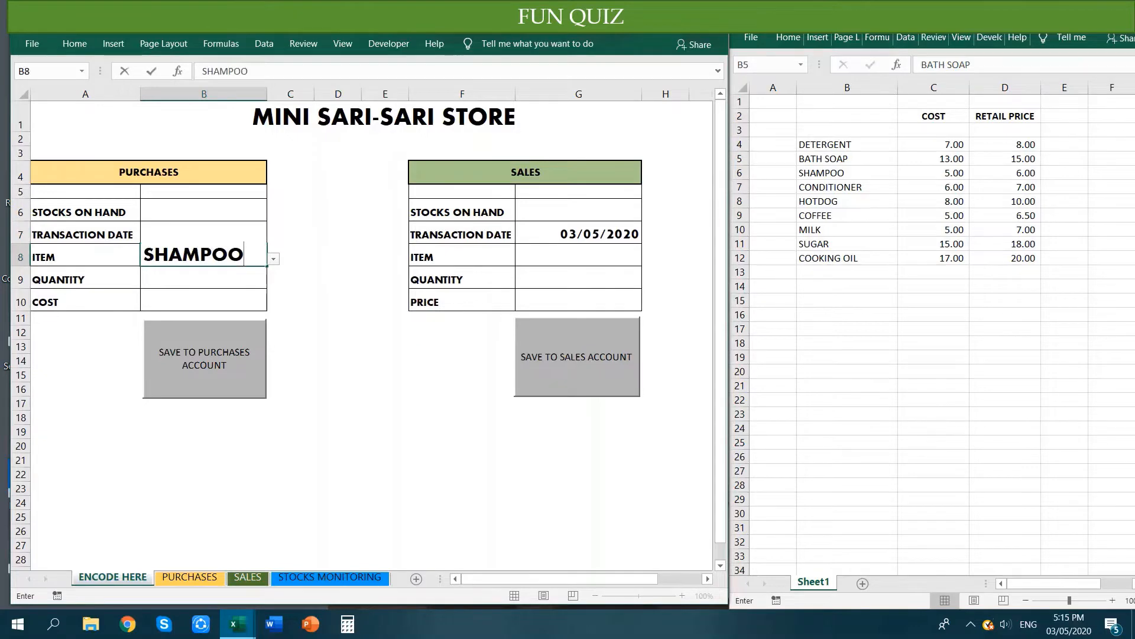
key(Return)
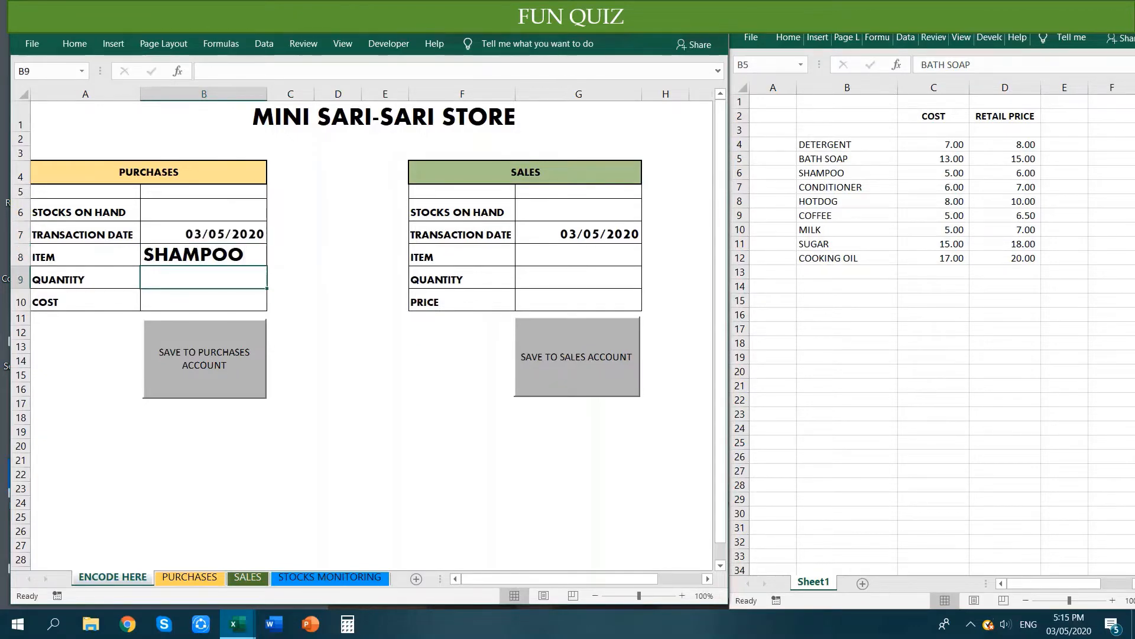
text(13)
key(BackSpace)
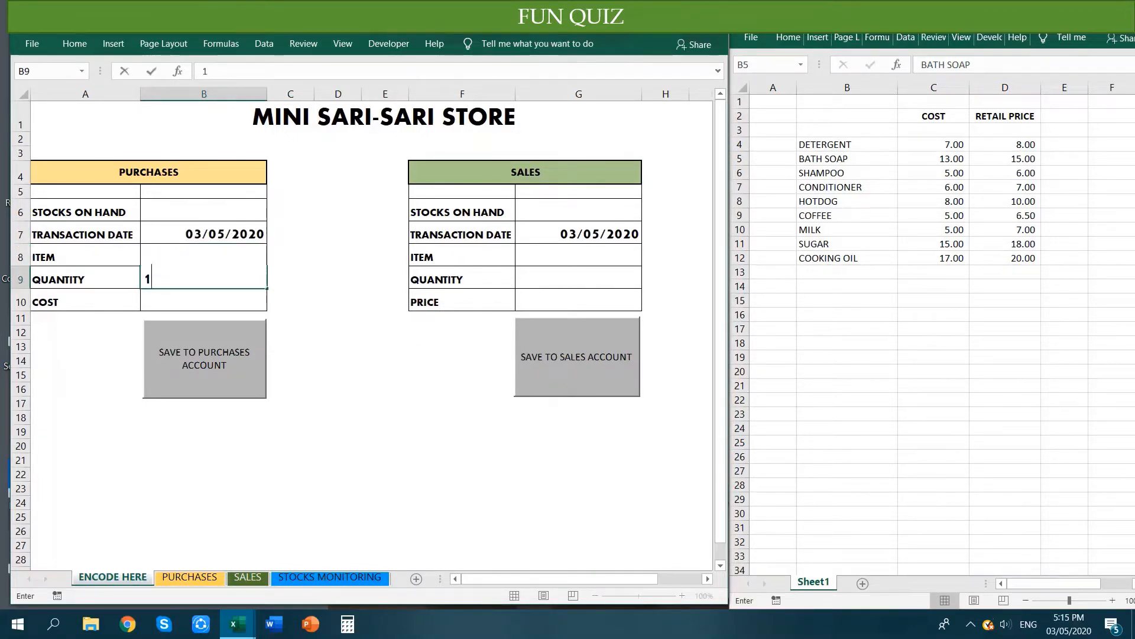
key(BackSpace)
text(20)
key(Return)
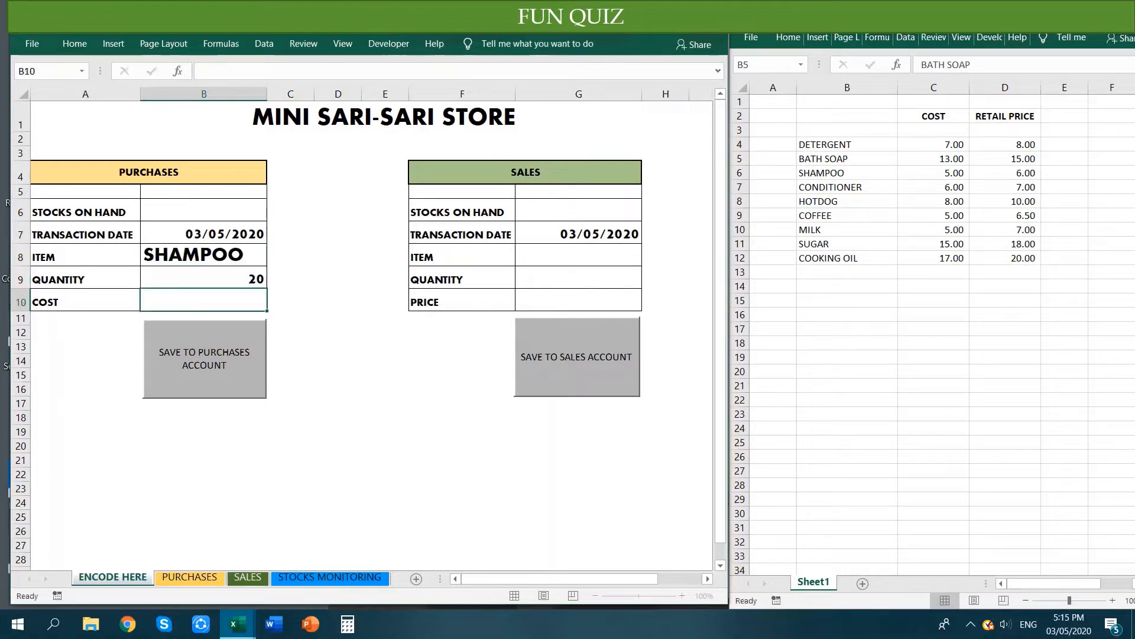
text(5)
key(Return)
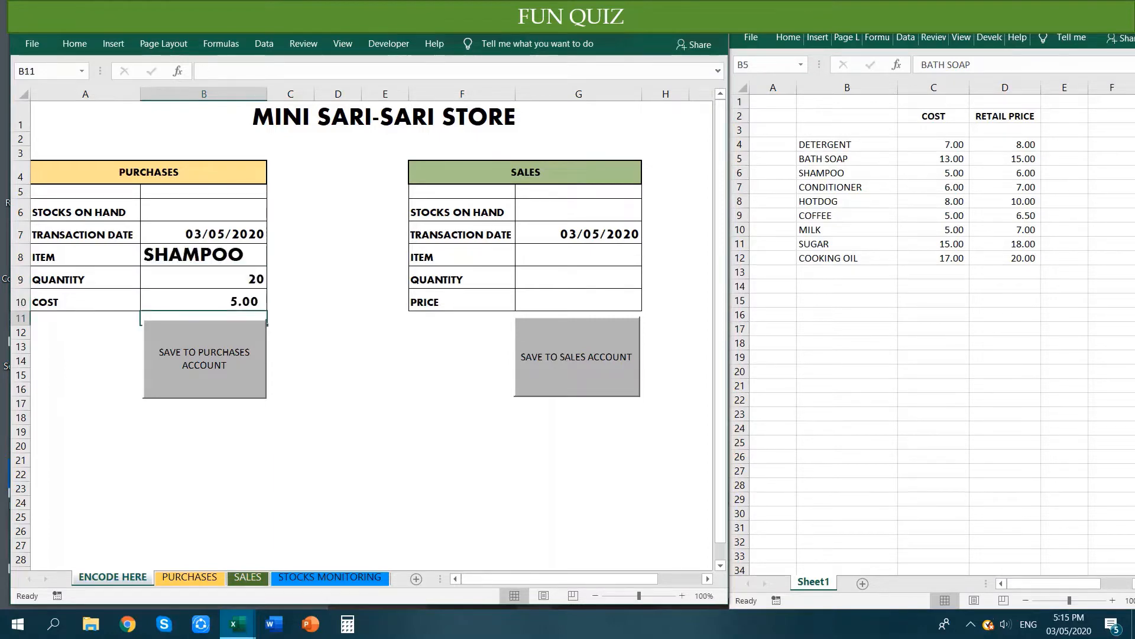
- Correct the SHAMPOO quantity to 24 and save the entry to the purchases account
key(Up)
key(Up)
key(F2)
key(BackSpace)
text(4)
key(Return)
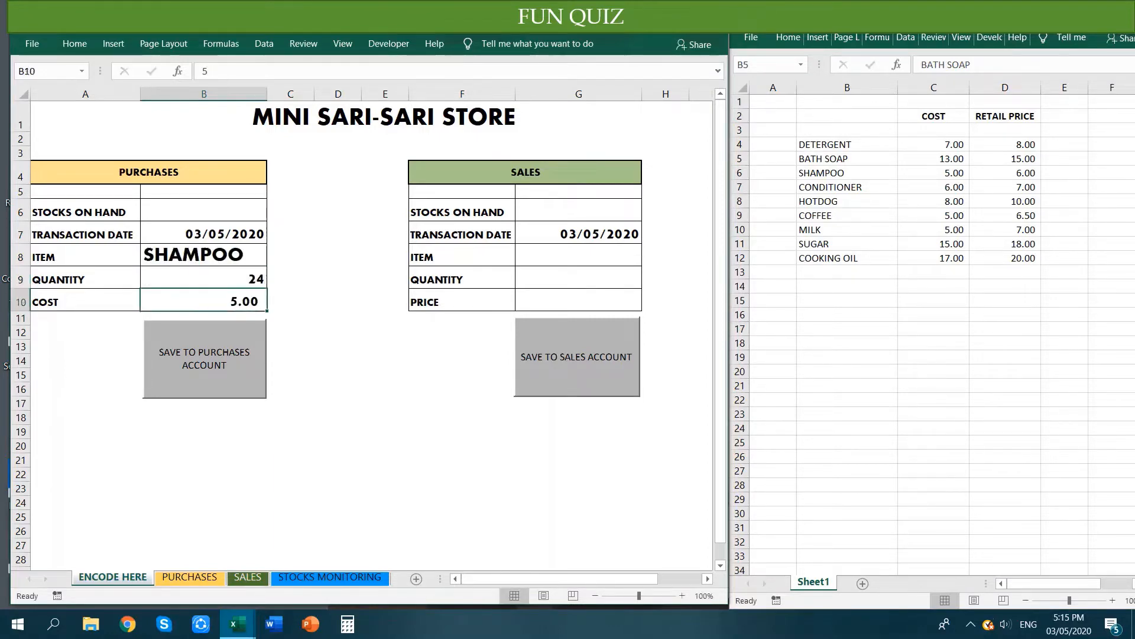
click(204, 359)
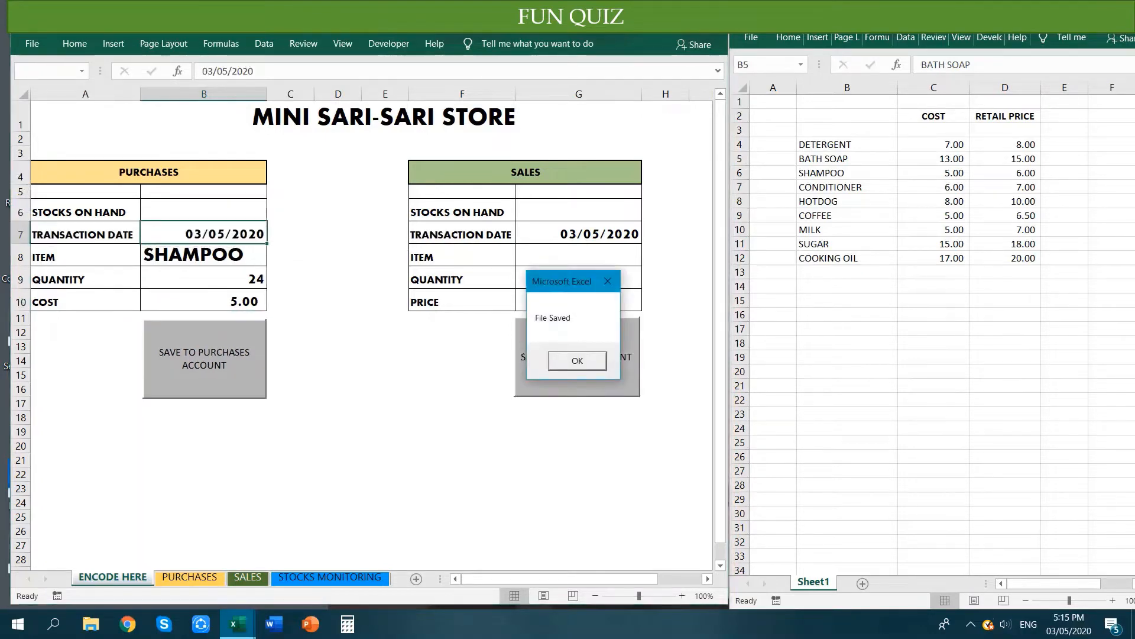
click(577, 361)
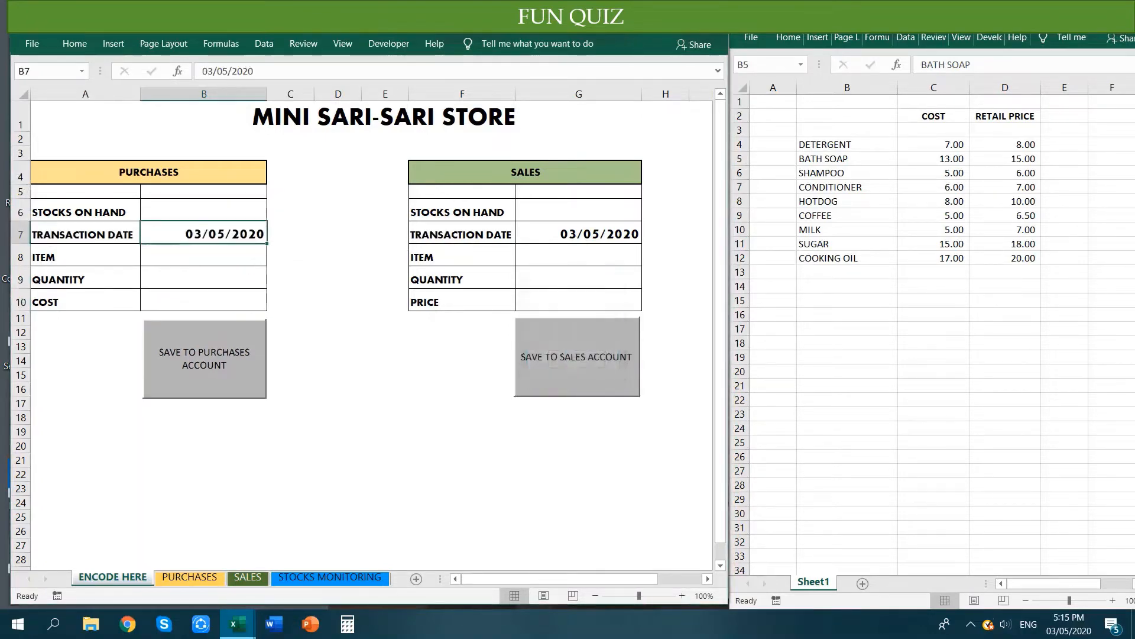
- Record a purchase of CONDITIONER with quantity 24 and cost 6, and save it to the purchases account
key(Down)
text(COND)
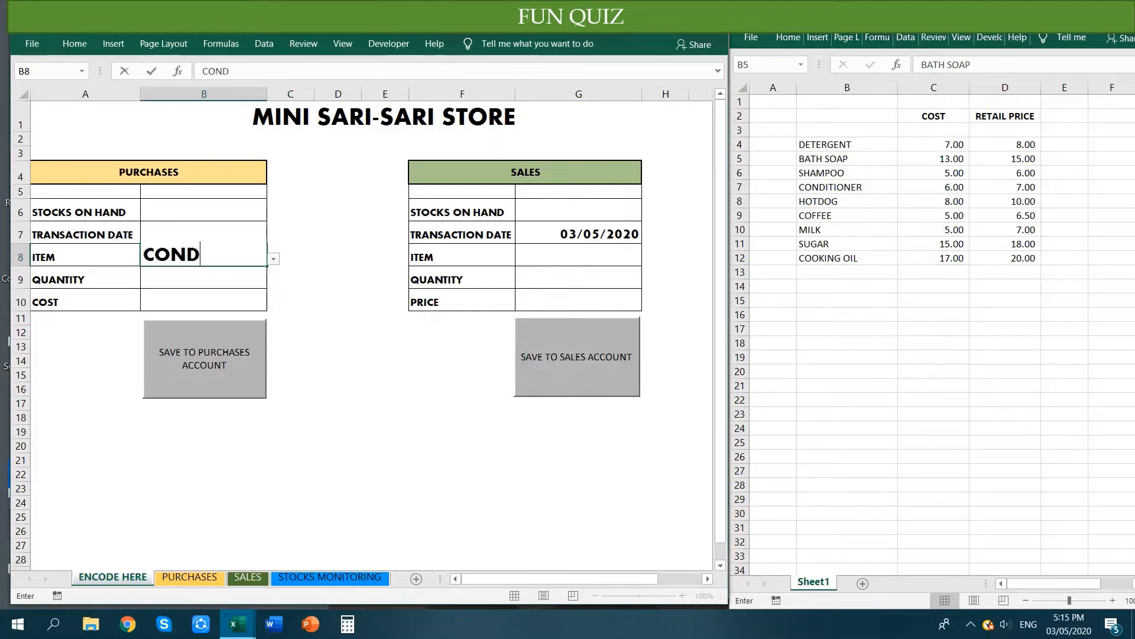
text(ITIONER)
key(Return)
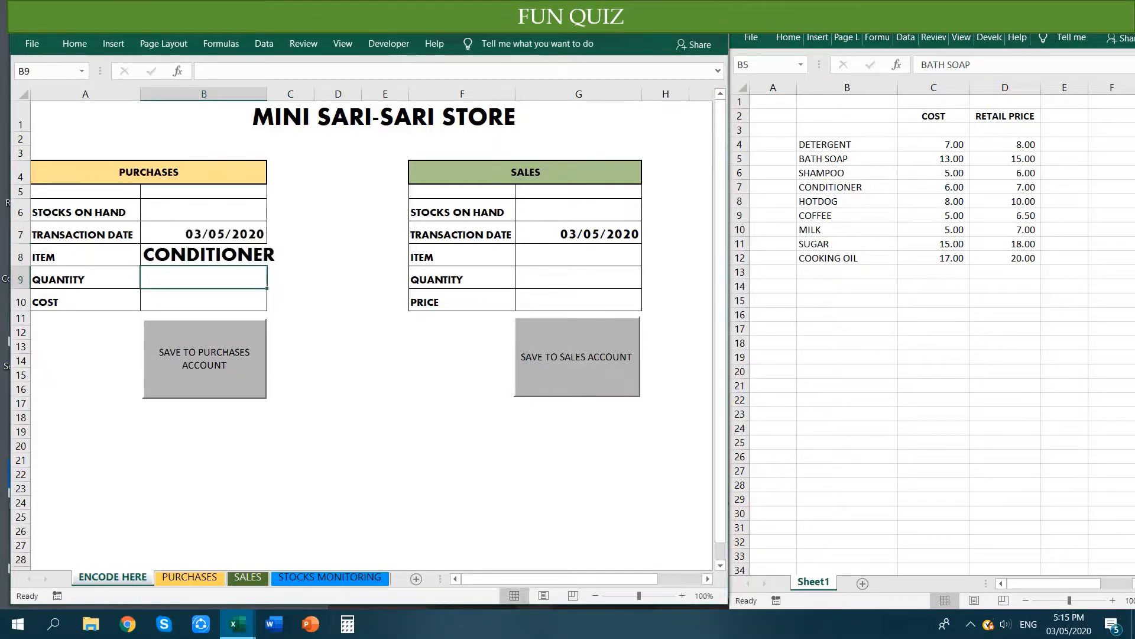
text(24)
key(Return)
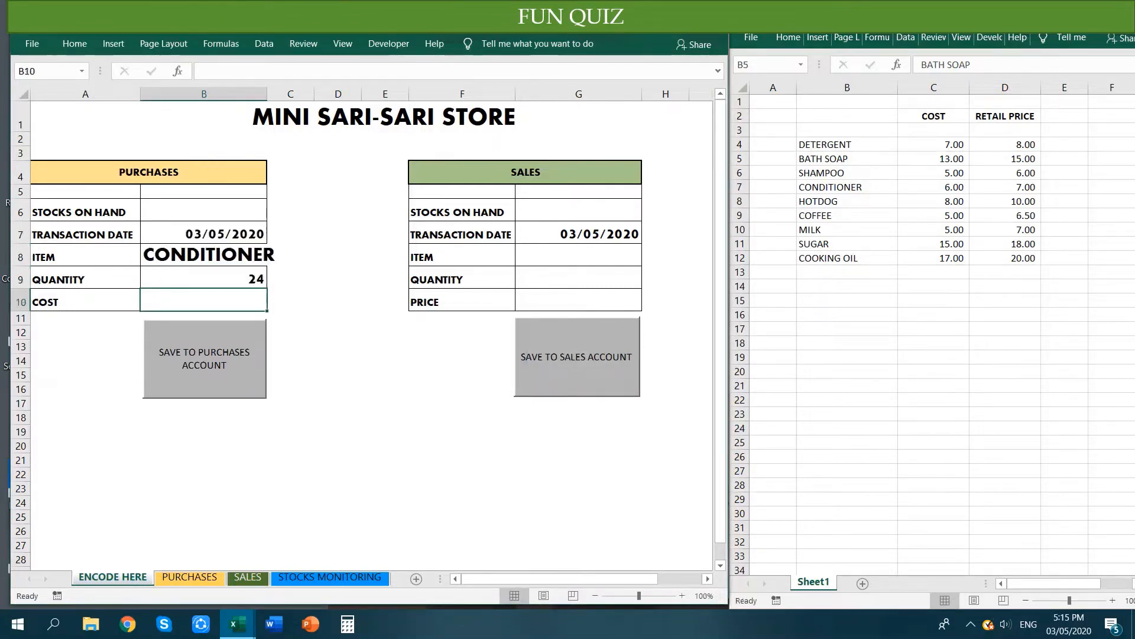
text(6)
key(Return)
click(205, 359)
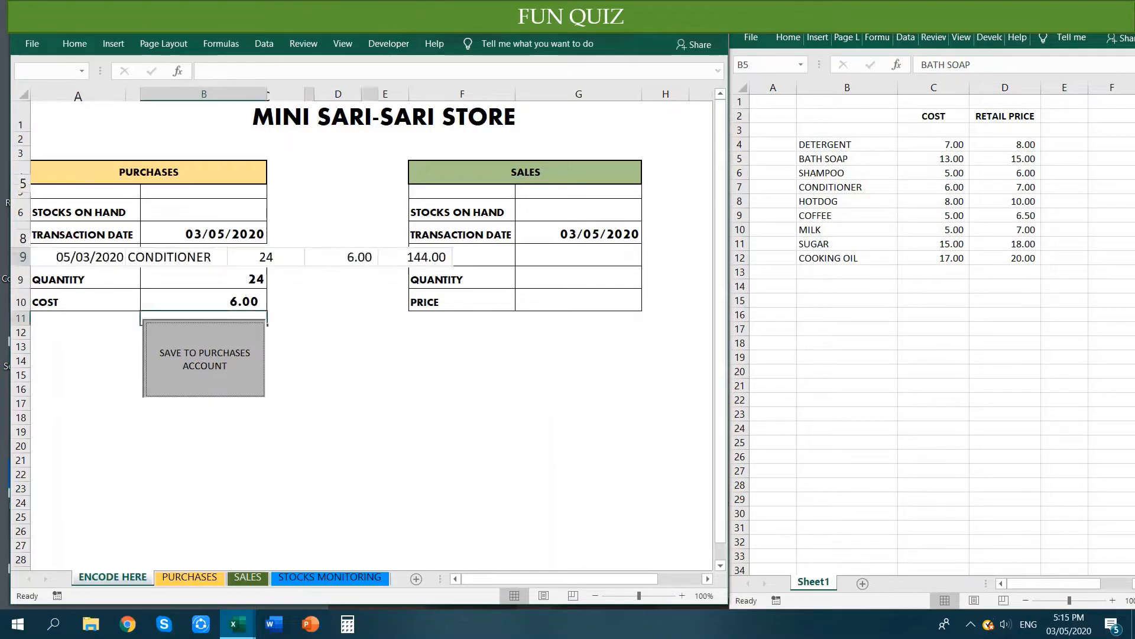
key(Return)
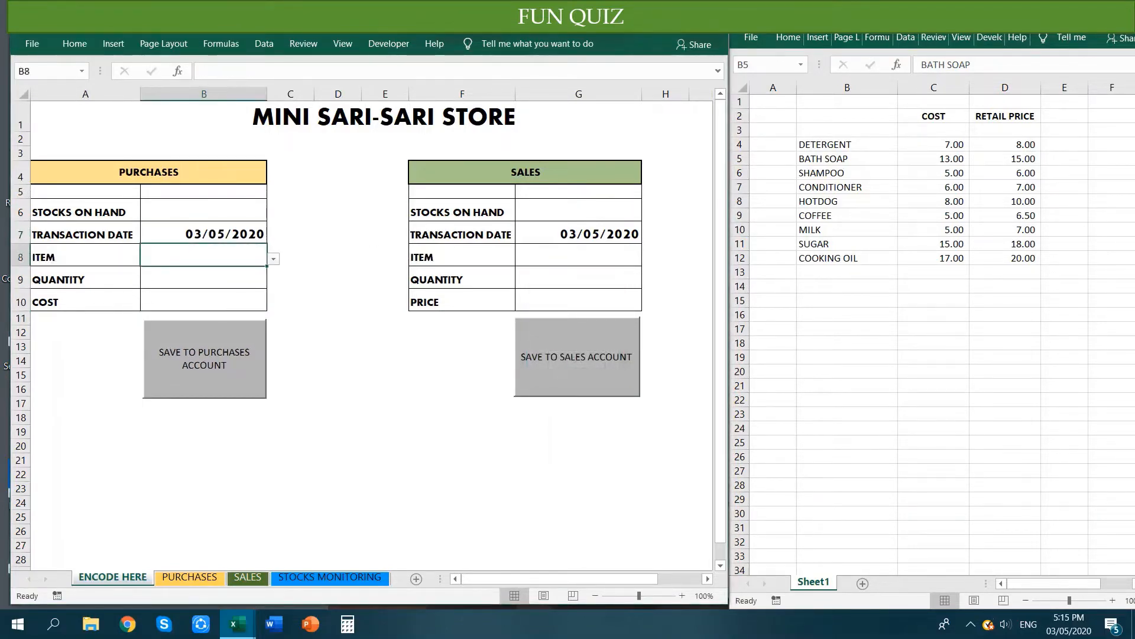
text(HOTODG)
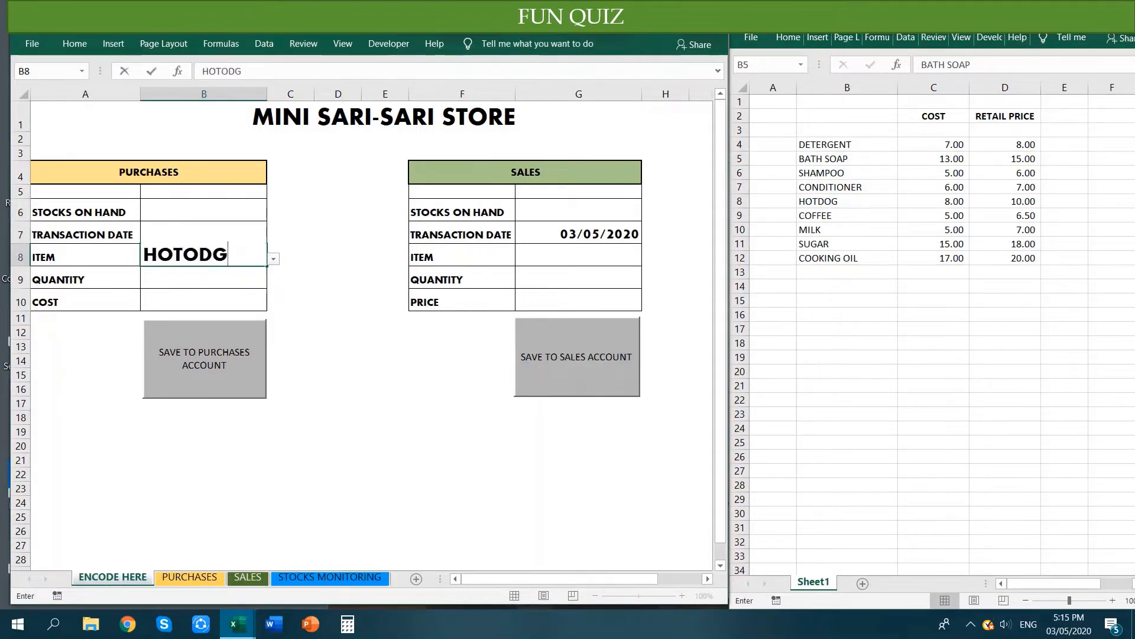
key(Return)
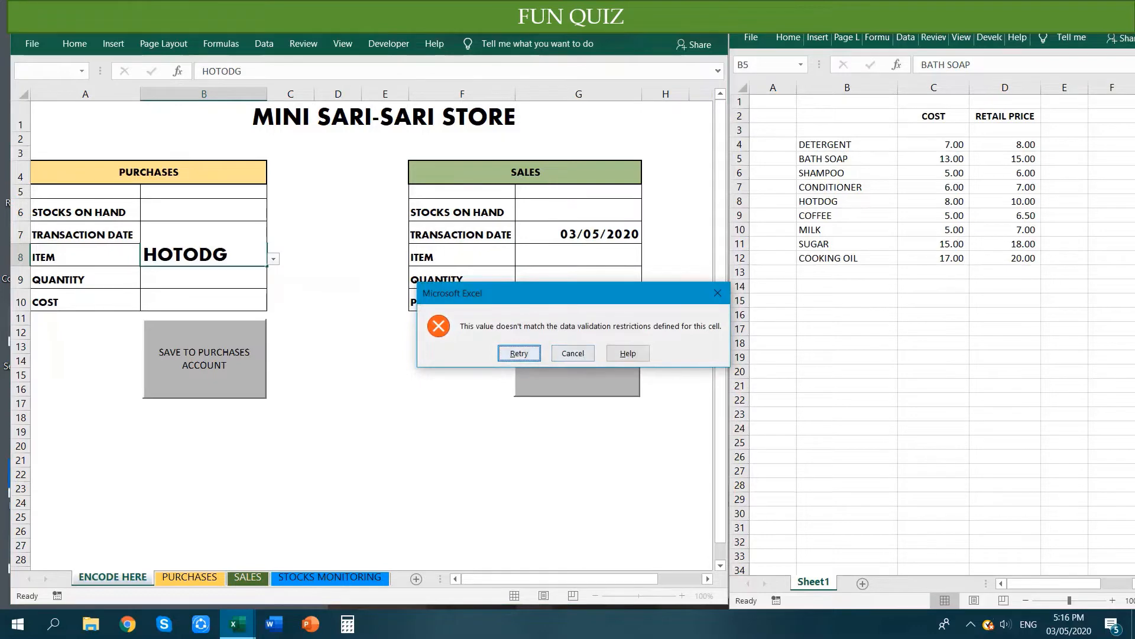
click(573, 353)
- Record a purchase of HOTDOG with quantity 36 and cost 8, and save it to the purchases account
text(HOTDOG)
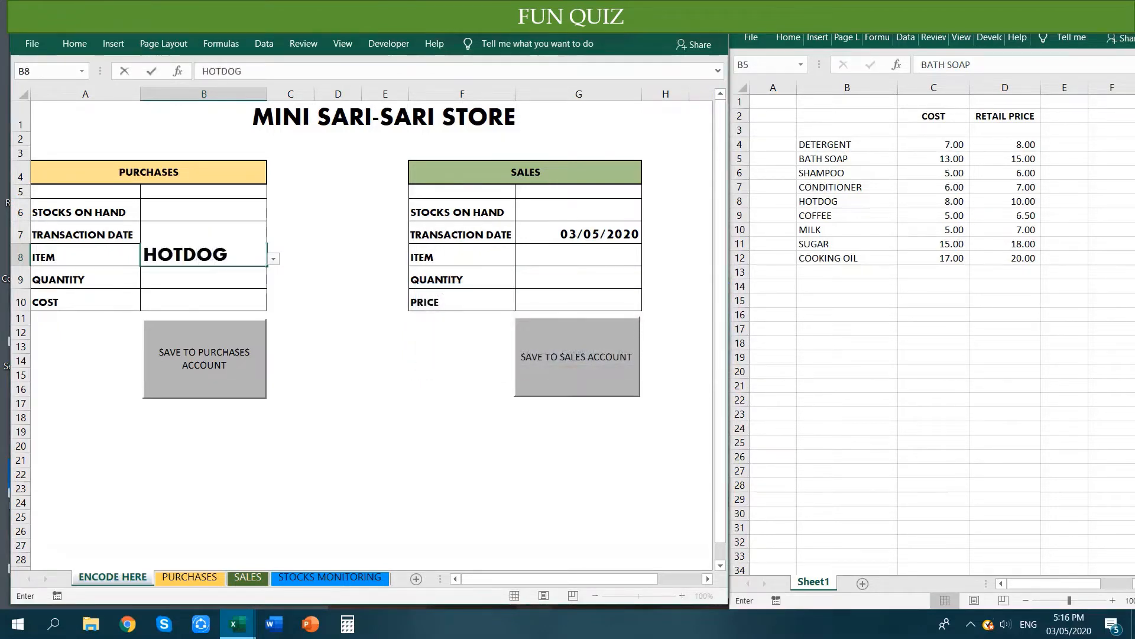
key(Return)
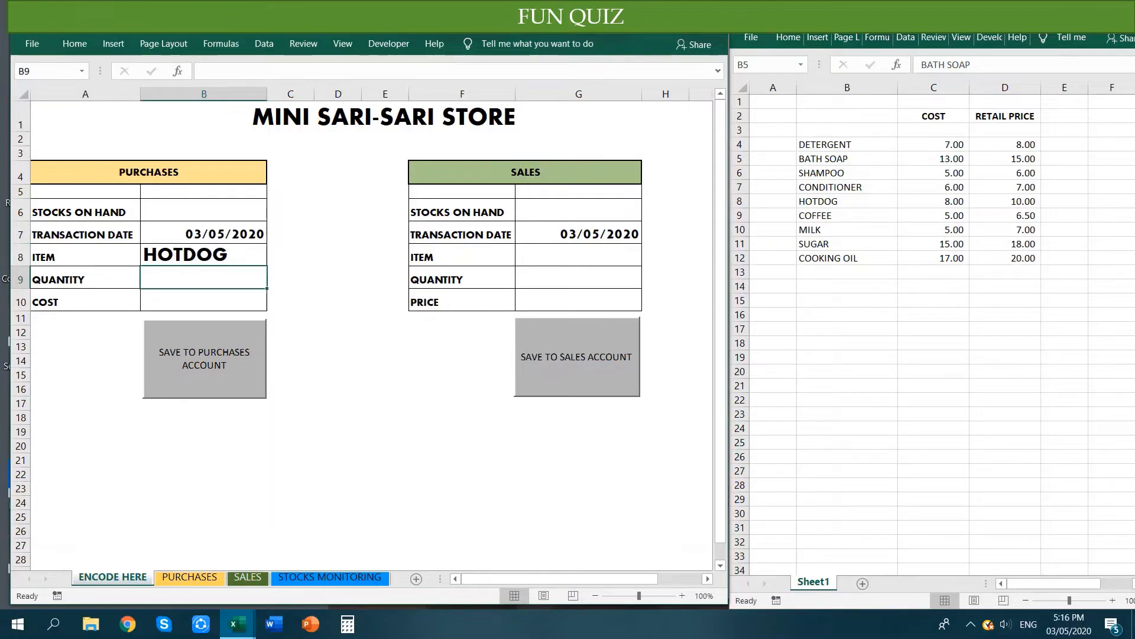
text(36)
key(Return)
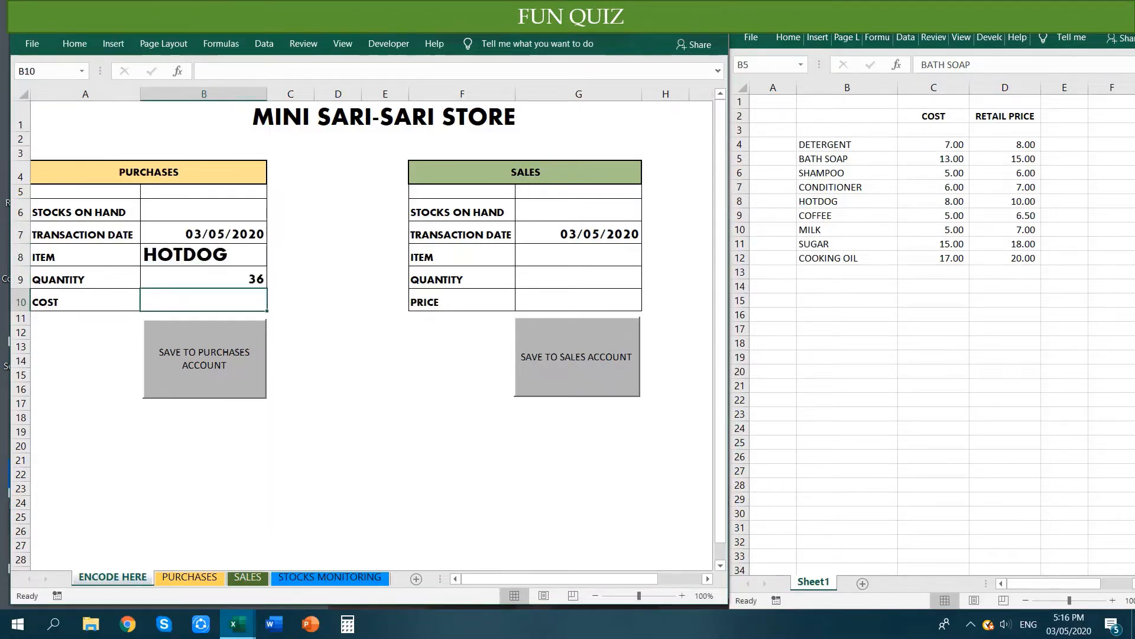
text(8)
key(Return)
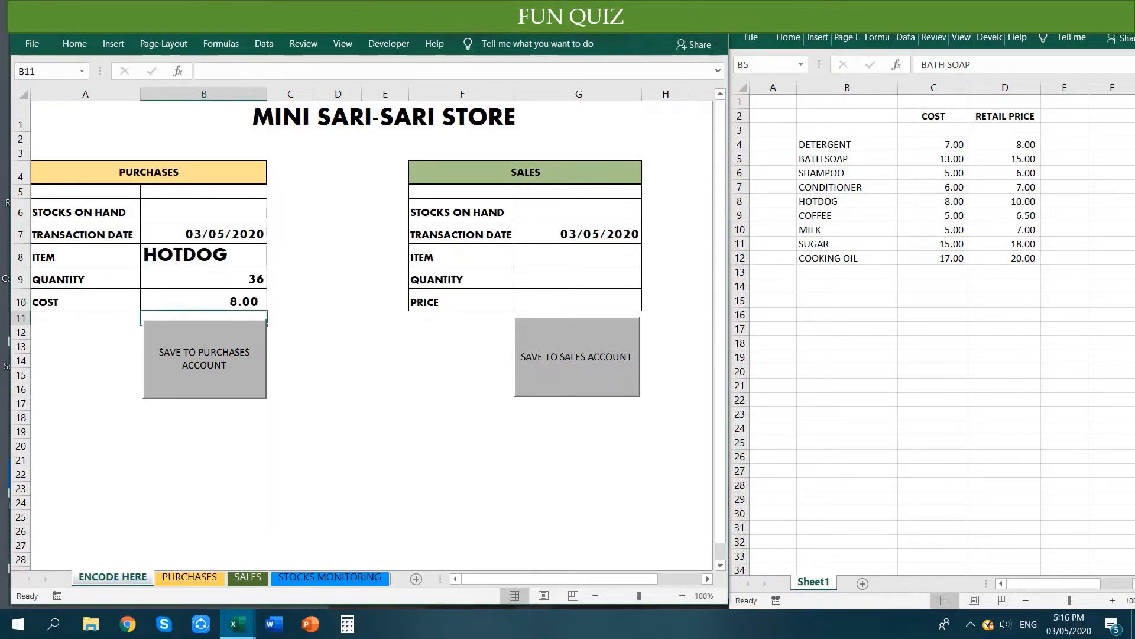
click(204, 358)
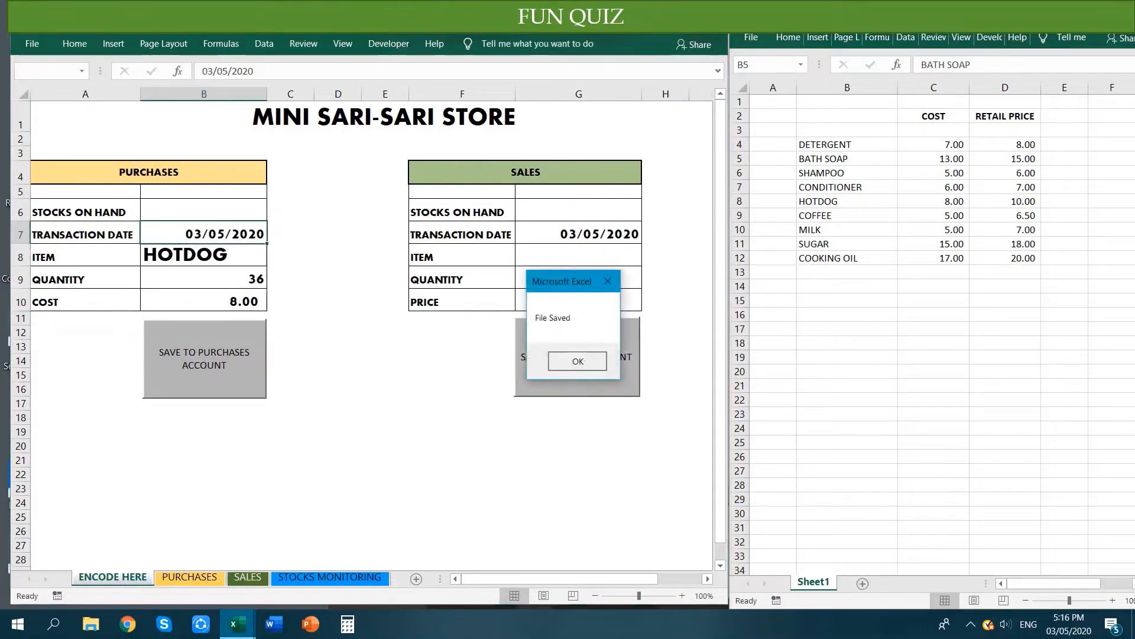
key(Return)
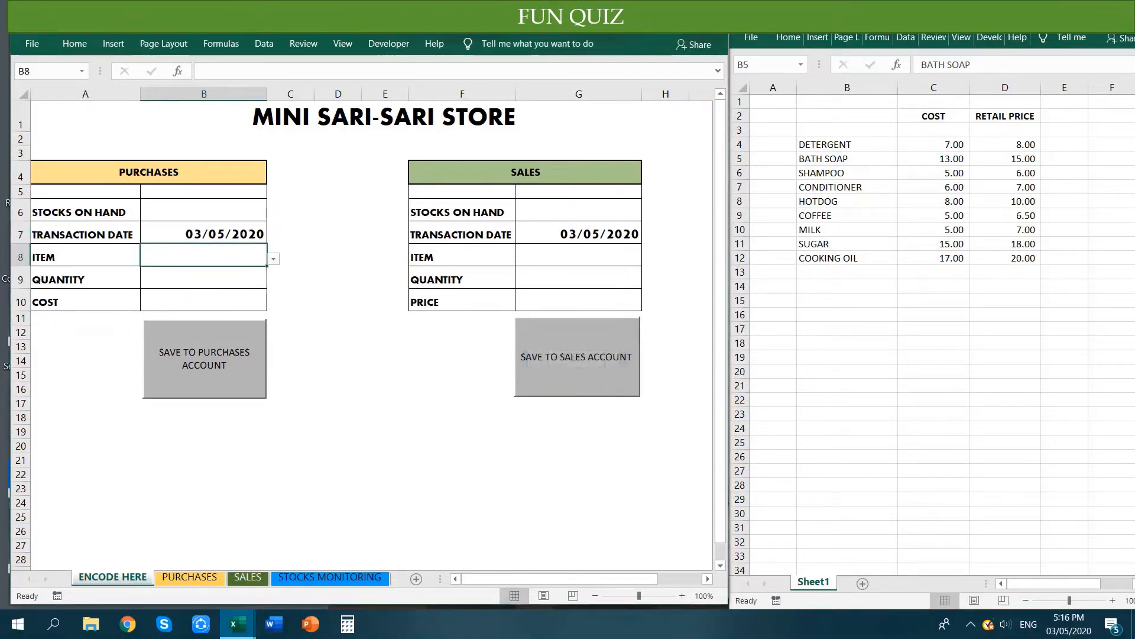
- Record a purchase of COFFEE with quantity 36 and cost 5, and save it to the purchases account
text(COFFEE)
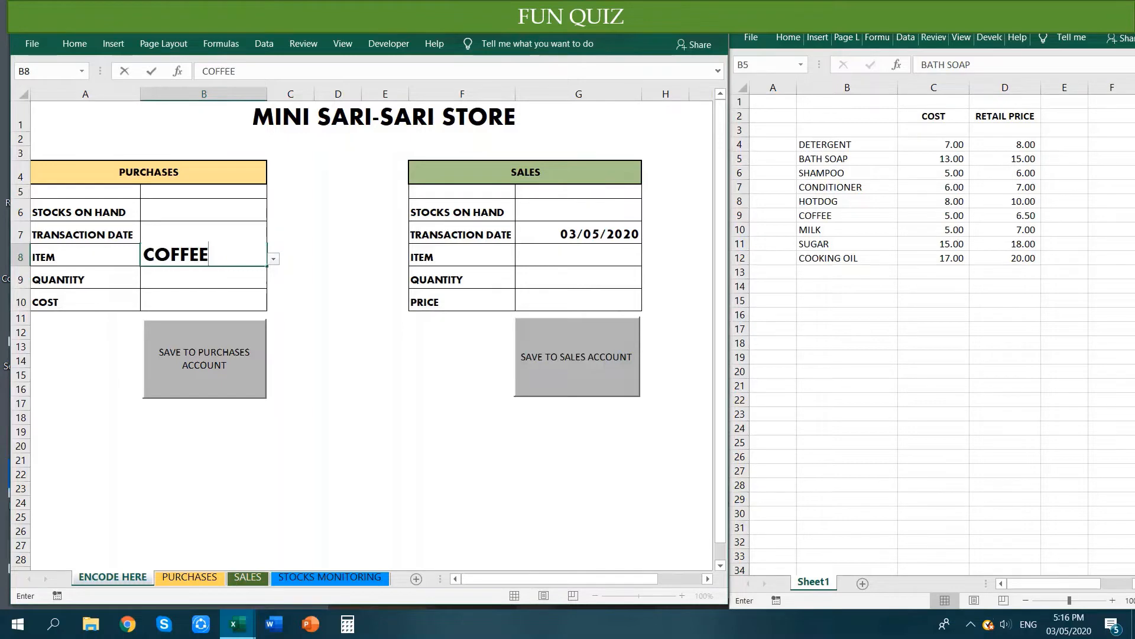
key(Return)
text(36)
key(Return)
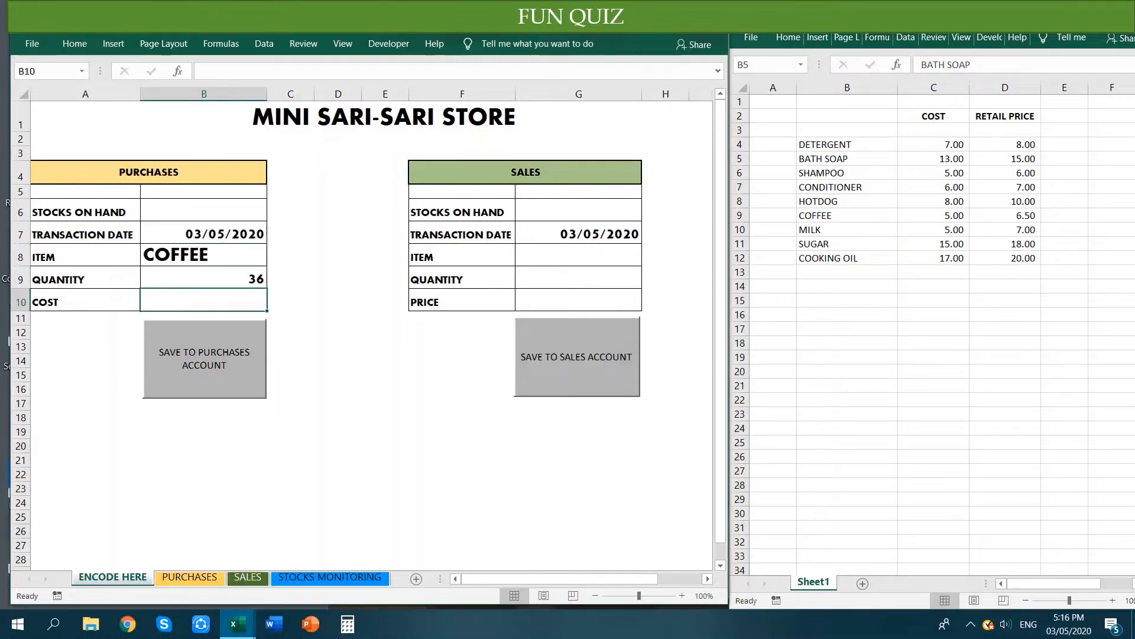
text(5)
key(Return)
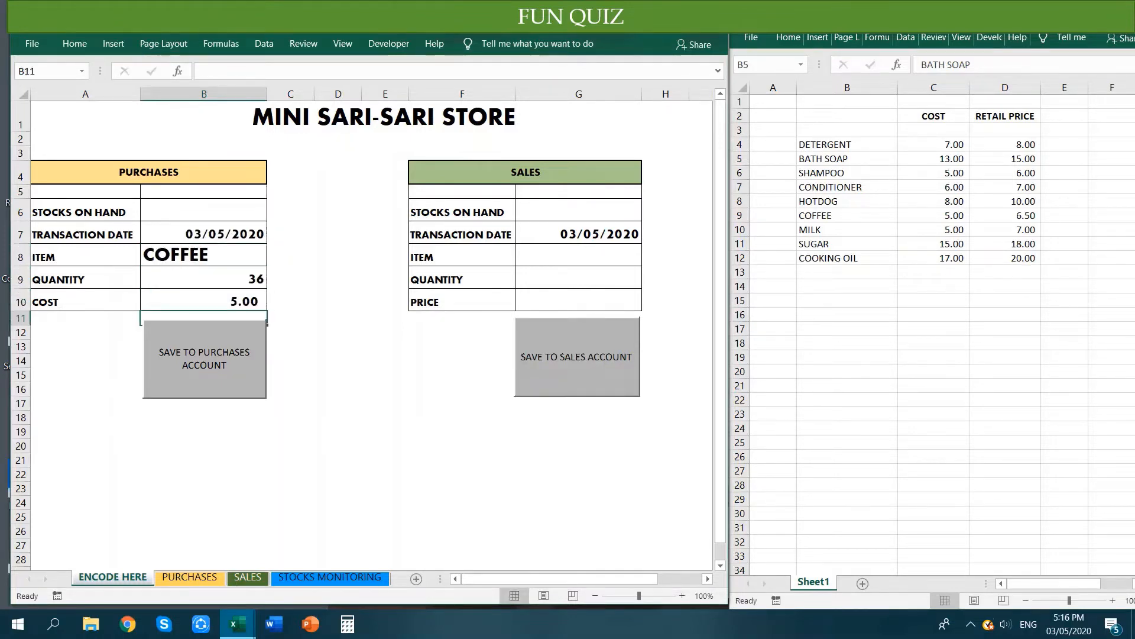
key(Return)
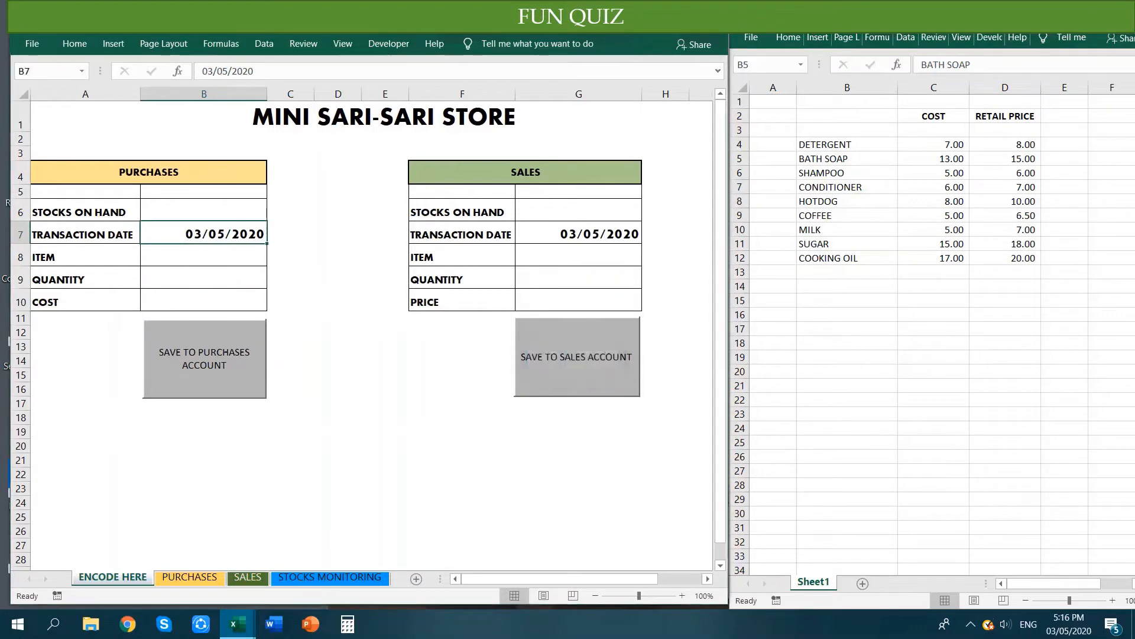
- Record a purchase of MILK with quantity 36 and cost 5, and save it to the purchases account
text(MILK)
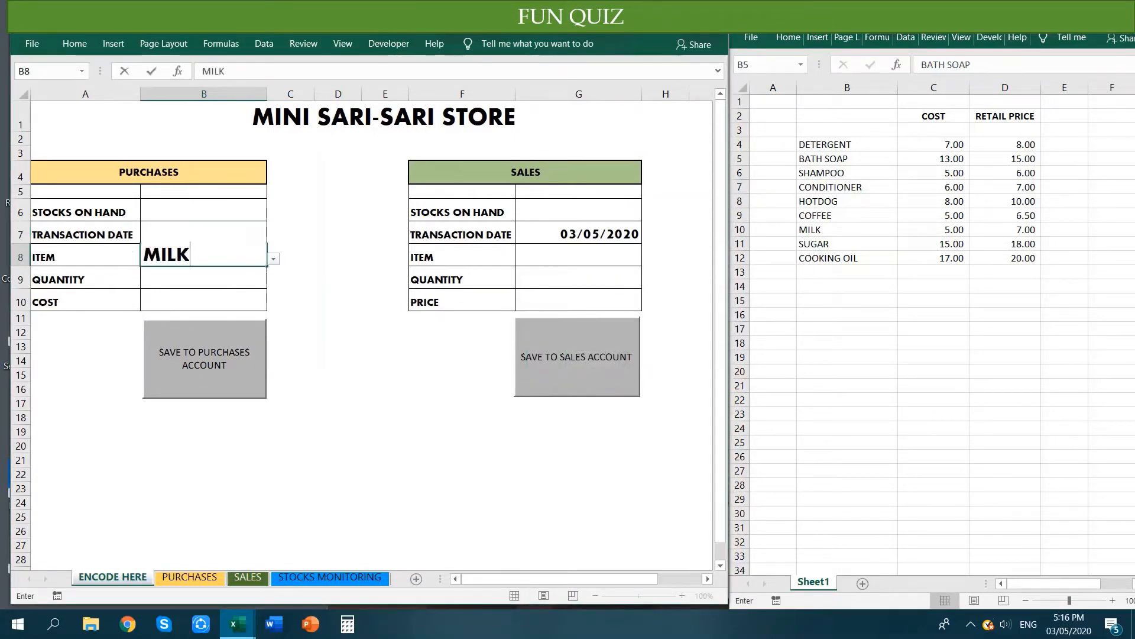
key(Return)
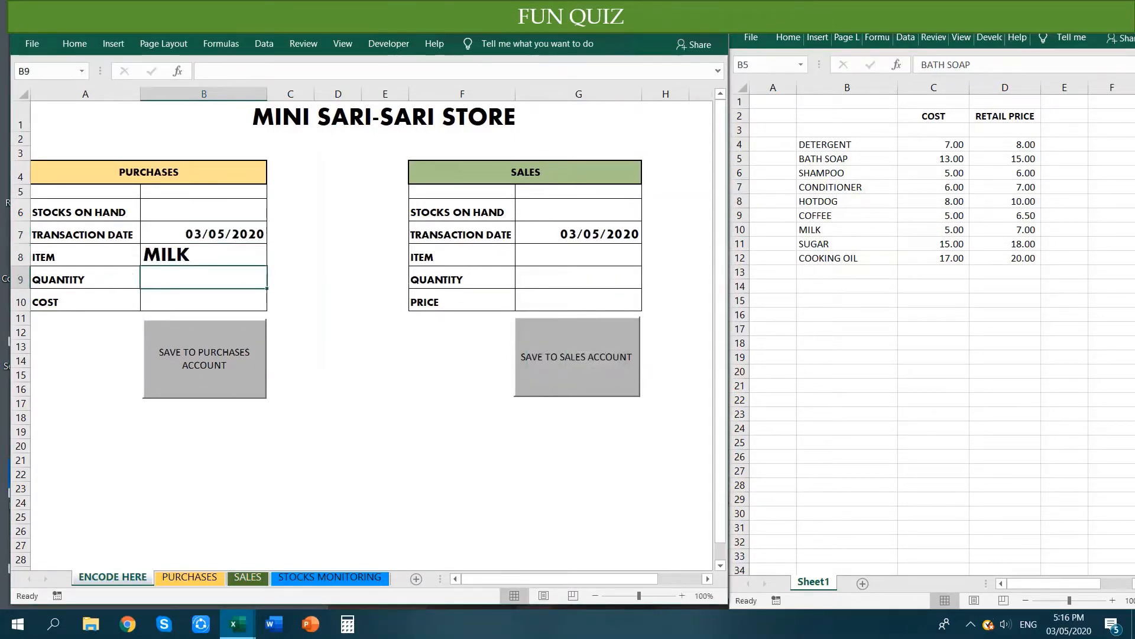
text(36)
key(Return)
text(5)
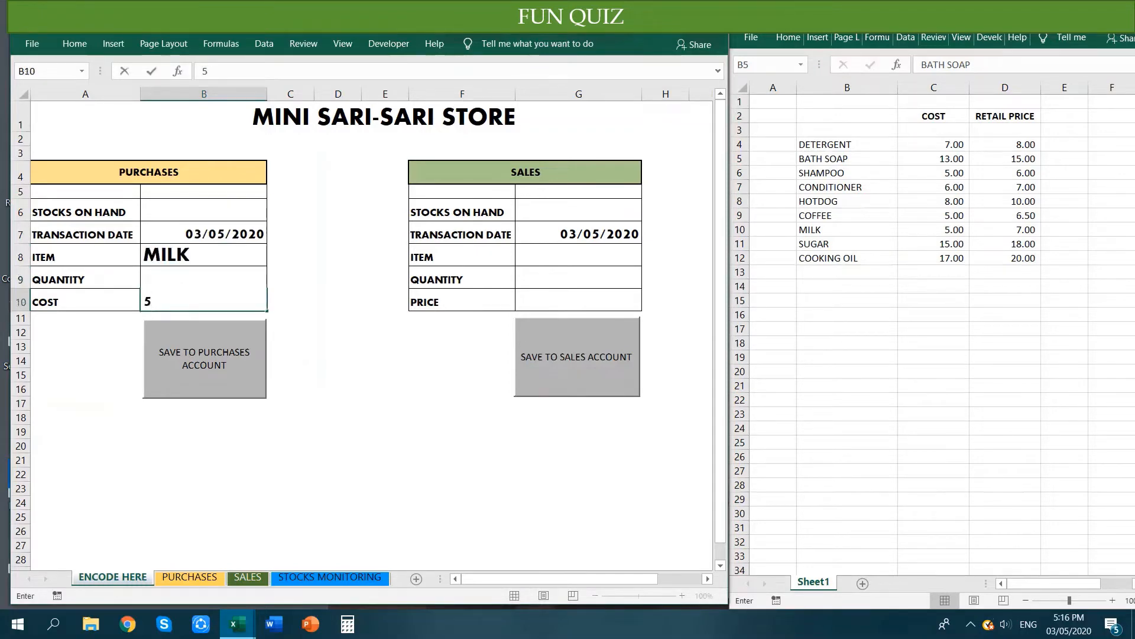
key(Return)
click(204, 358)
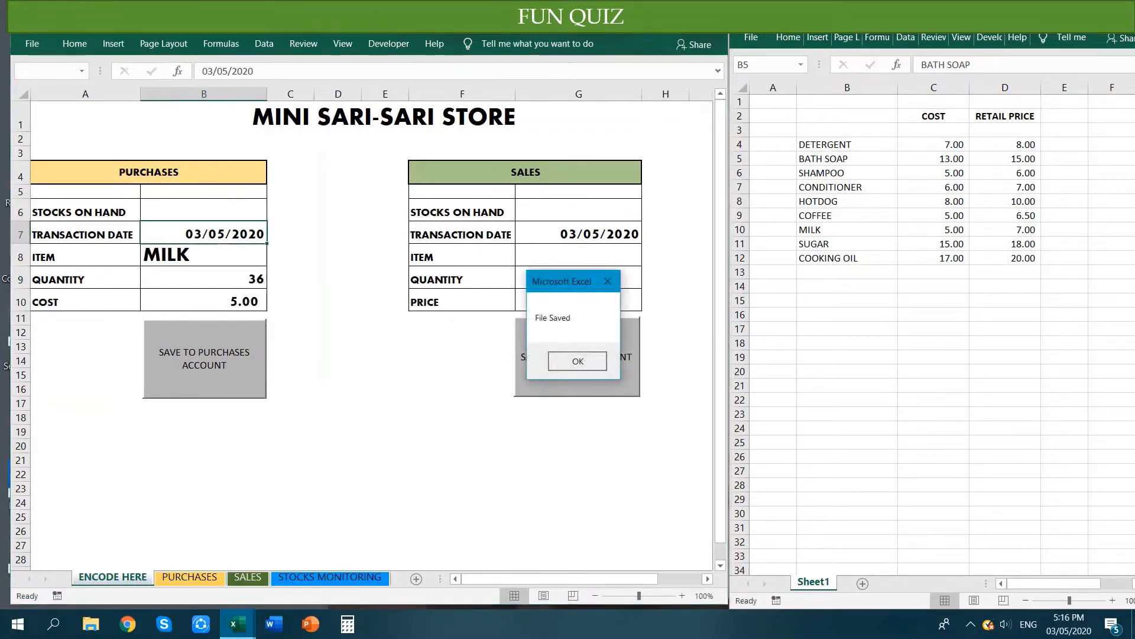
key(Return)
- Record a purchase of SUGAR with quantity 10 and cost 15, and save it to the purchases account
text(SUGAR)
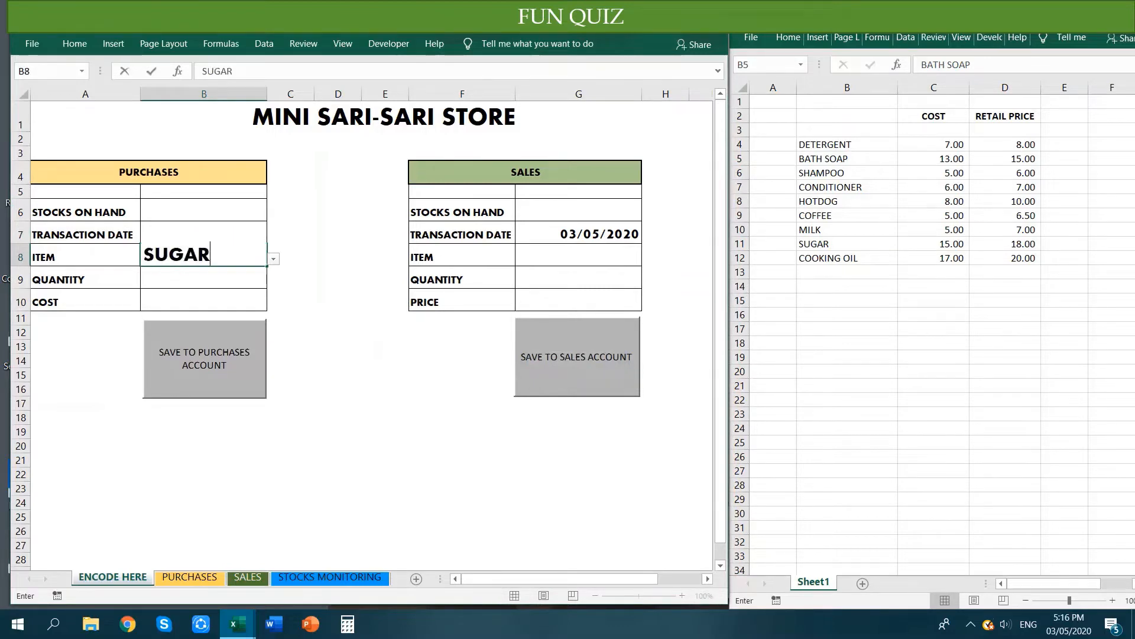
key(Return)
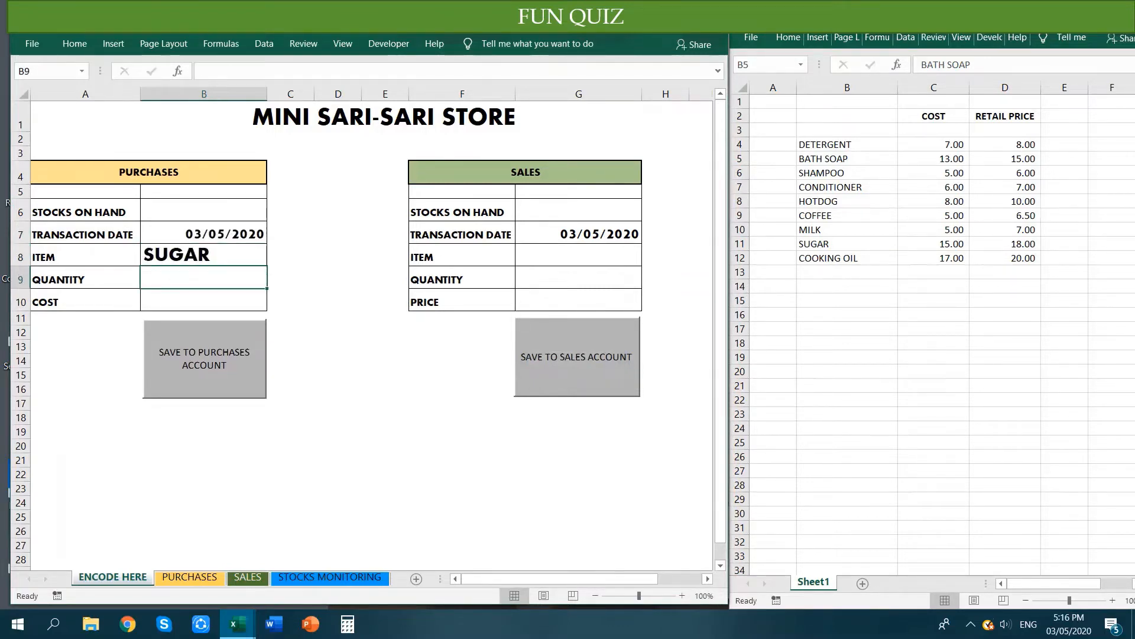
text(10)
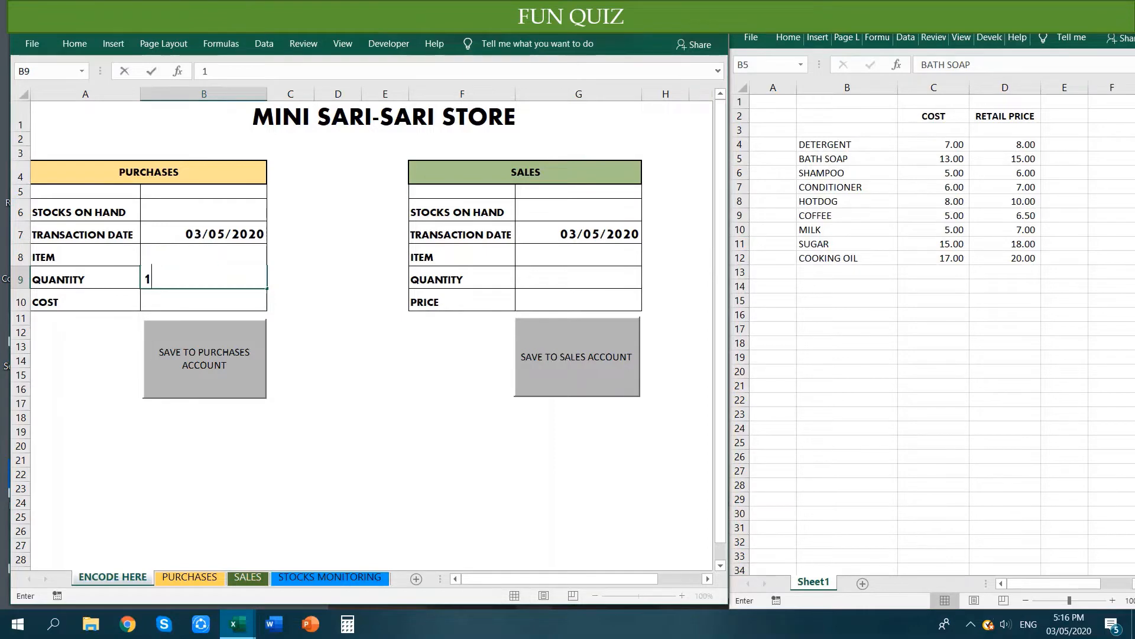
key(Return)
text(15)
key(Return)
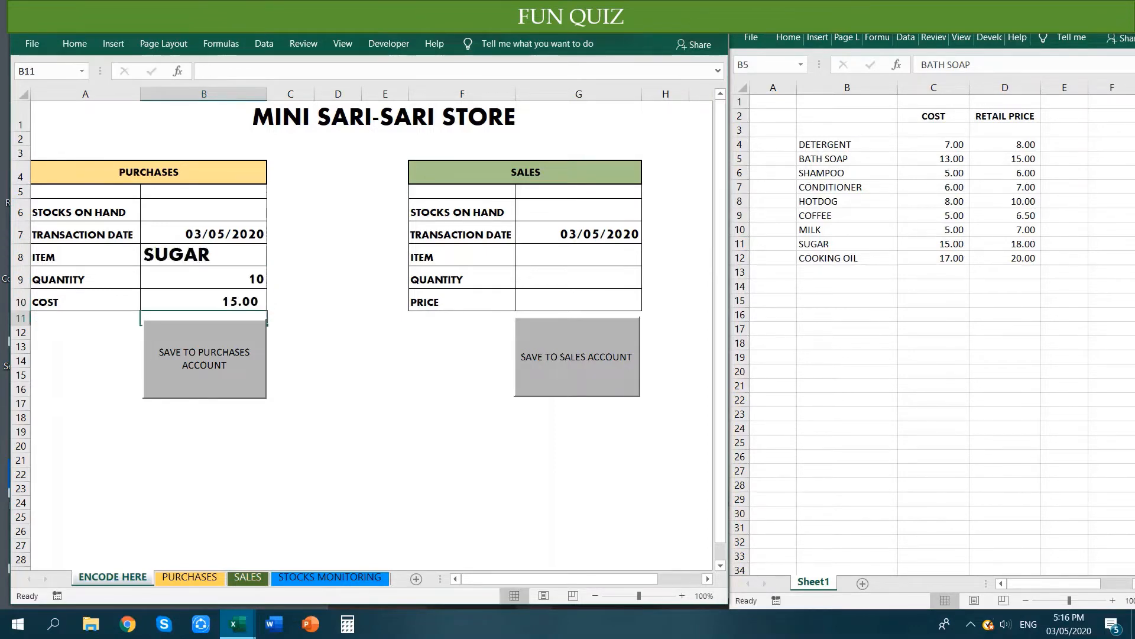
click(204, 359)
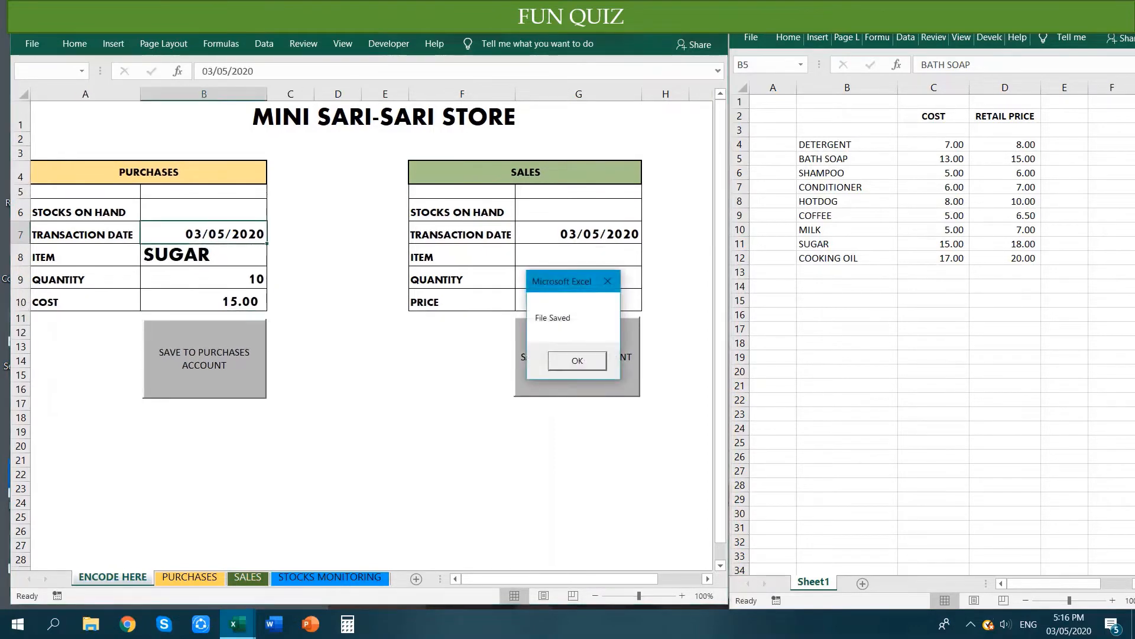
key(Return)
- Record a purchase of COOKING OIL with quantity 10 and cost 17, and save it to the purchases account
click(204, 255)
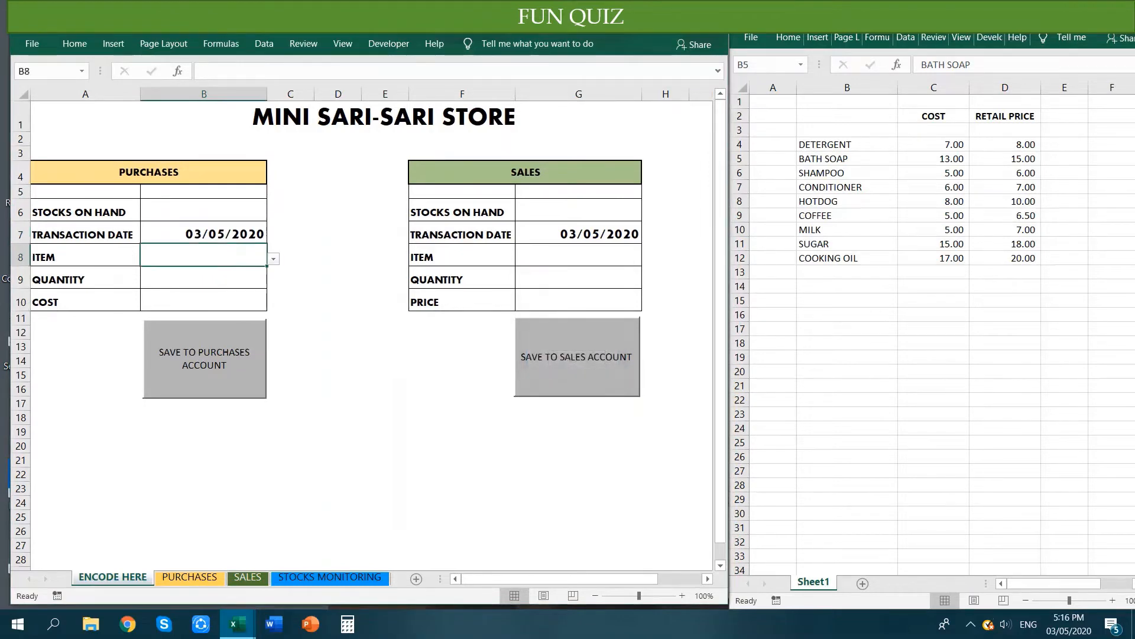
text(COOKING OIL)
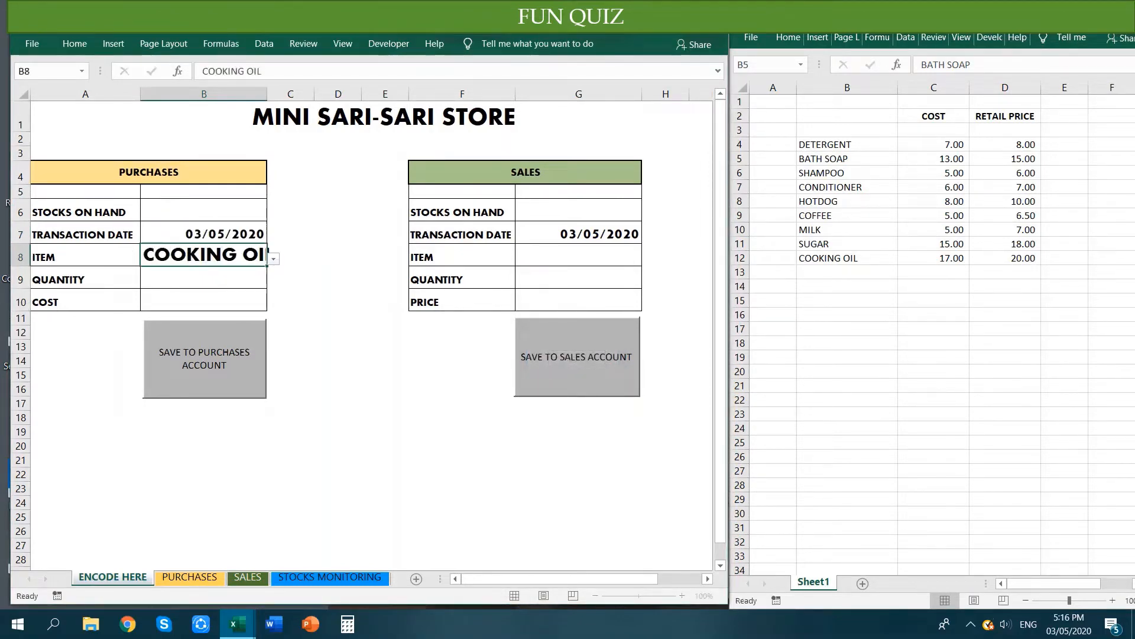
key(Return)
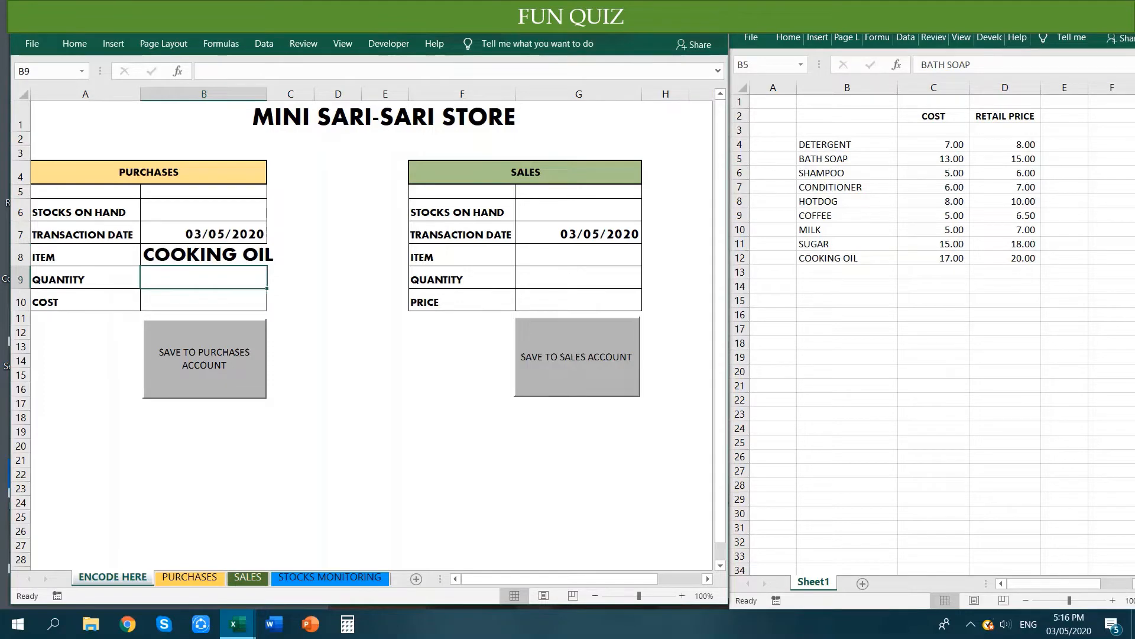
text(10)
key(Return)
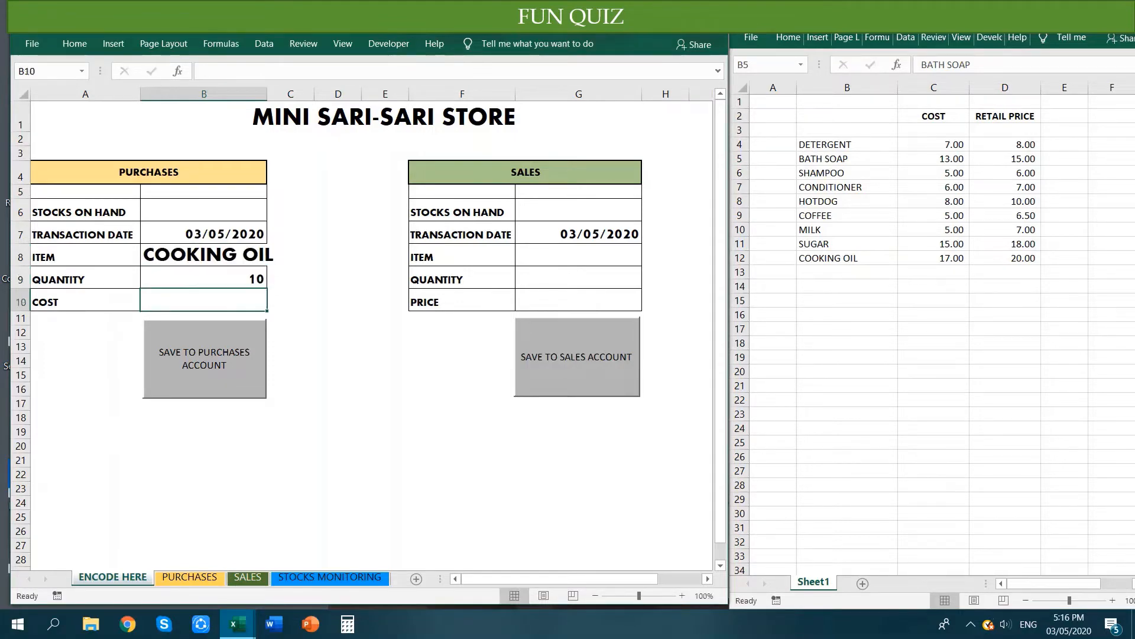
text(17)
key(Return)
click(204, 358)
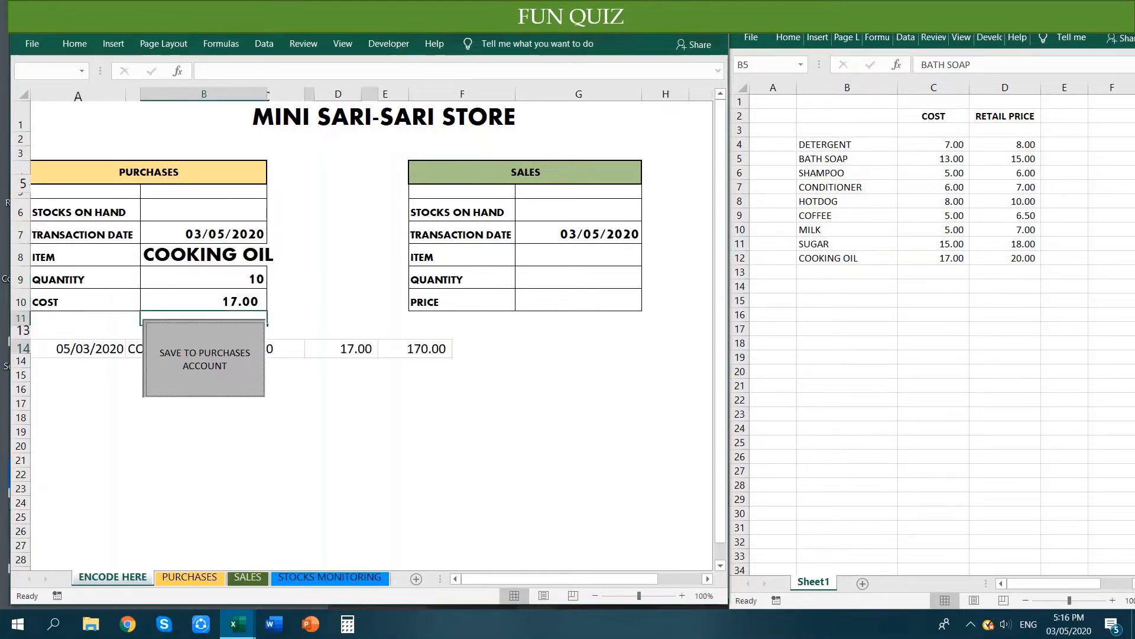
click(576, 357)
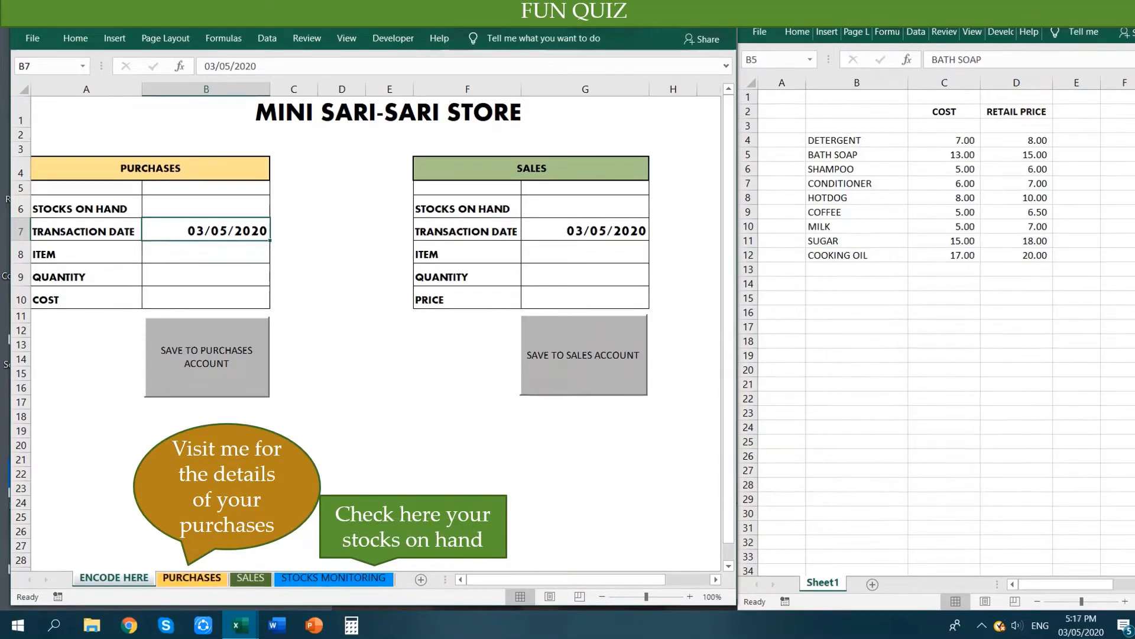
- Review the detailed purchases, and refresh the ITEMS pivot table on the STOCKS MONITORING sheet
click(192, 577)
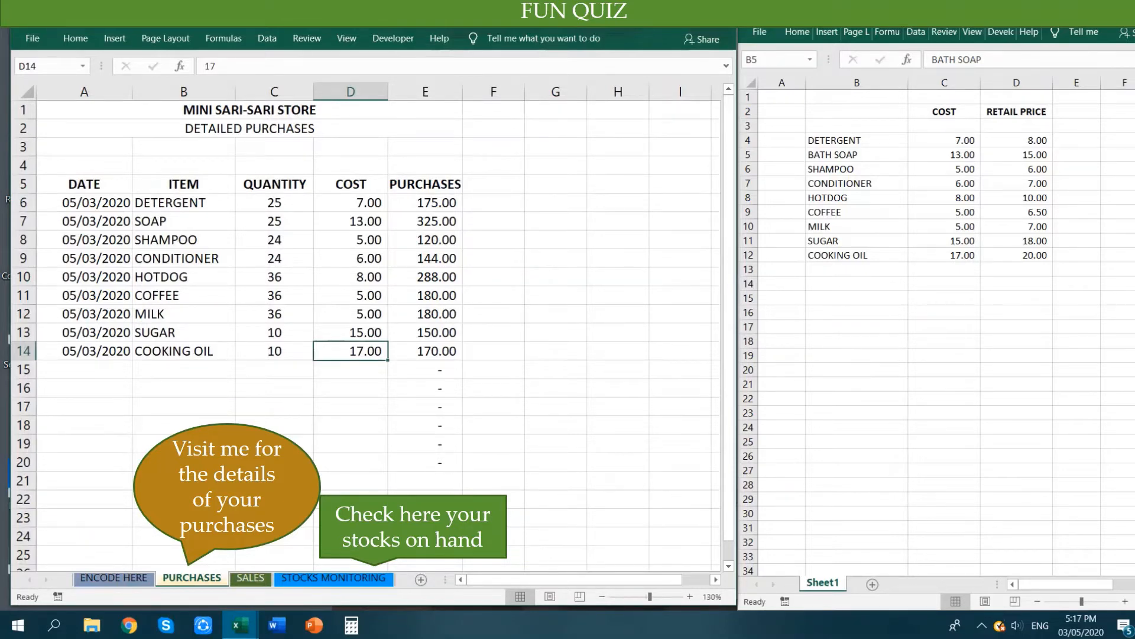
click(334, 578)
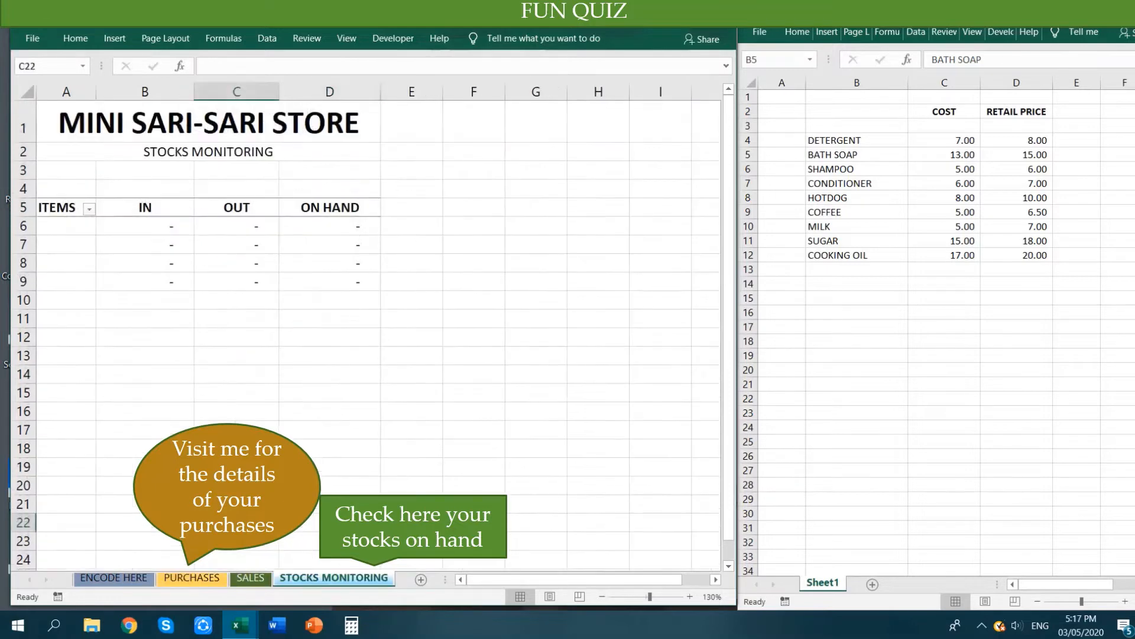
click(71, 207)
right_click(71, 207)
click(100, 259)
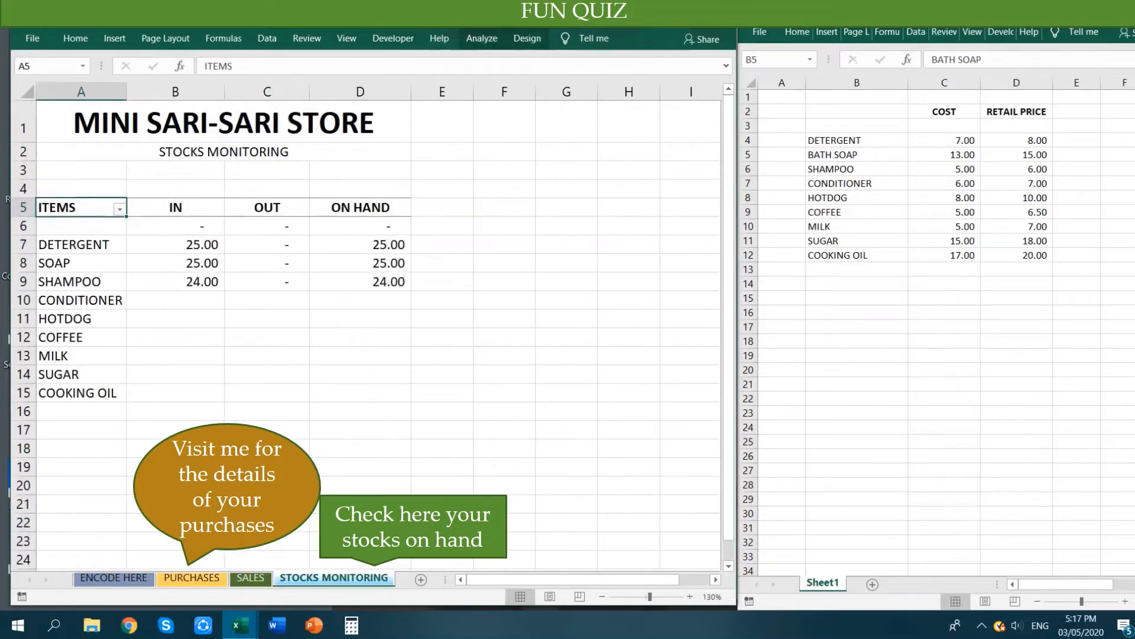
- Fill the IN, OUT and ON HAND formulas down from the SHAMPOO row through the COOKING OIL row
drag(176, 281, 360, 392)
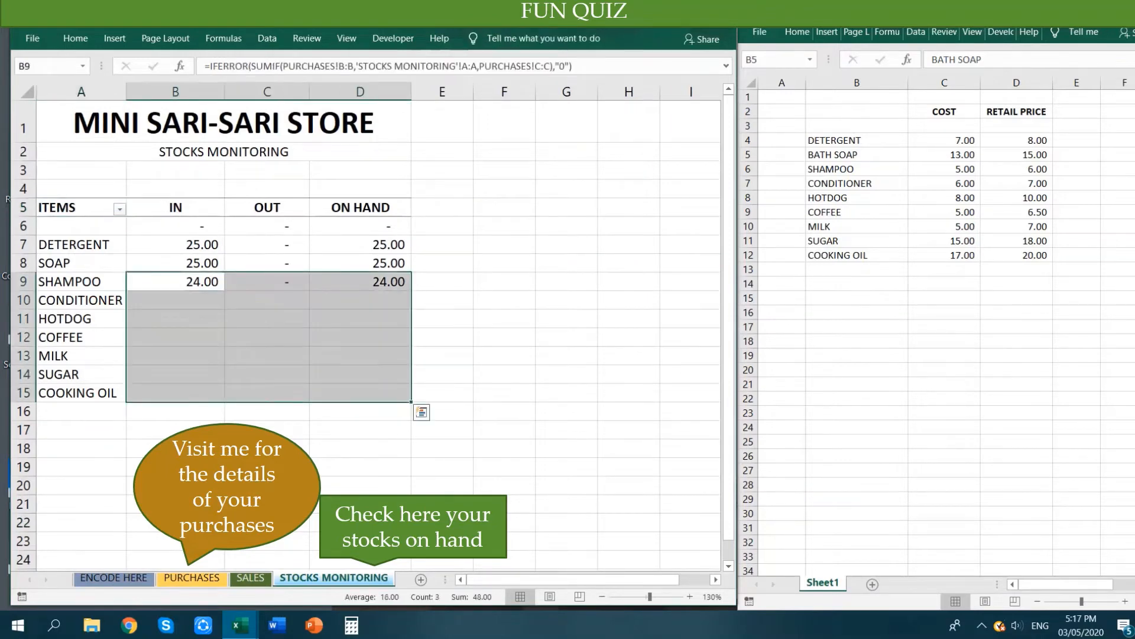
click(421, 412)
drag(175, 281, 411, 398)
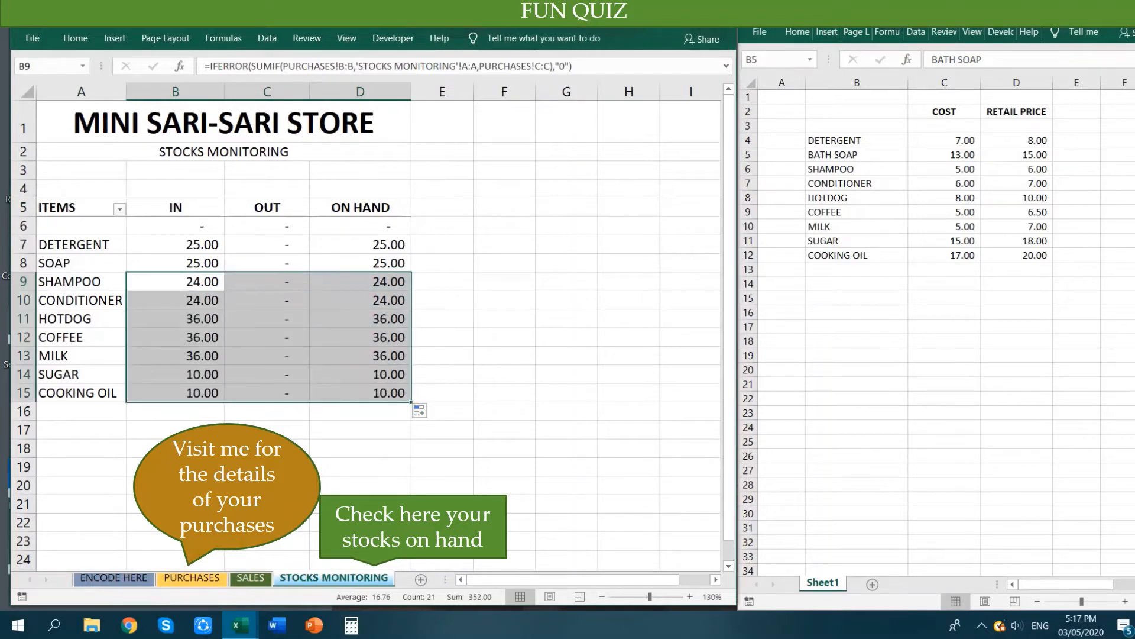
click(505, 356)
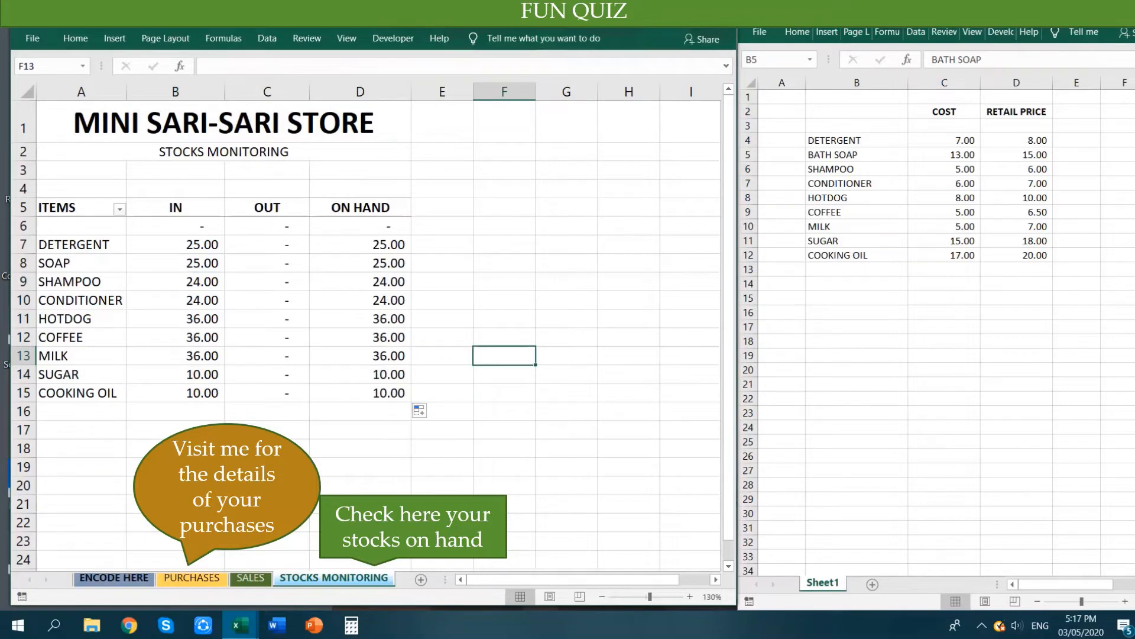
- Check the detailed sales table on the SALES sheet for recorded entries
click(114, 578)
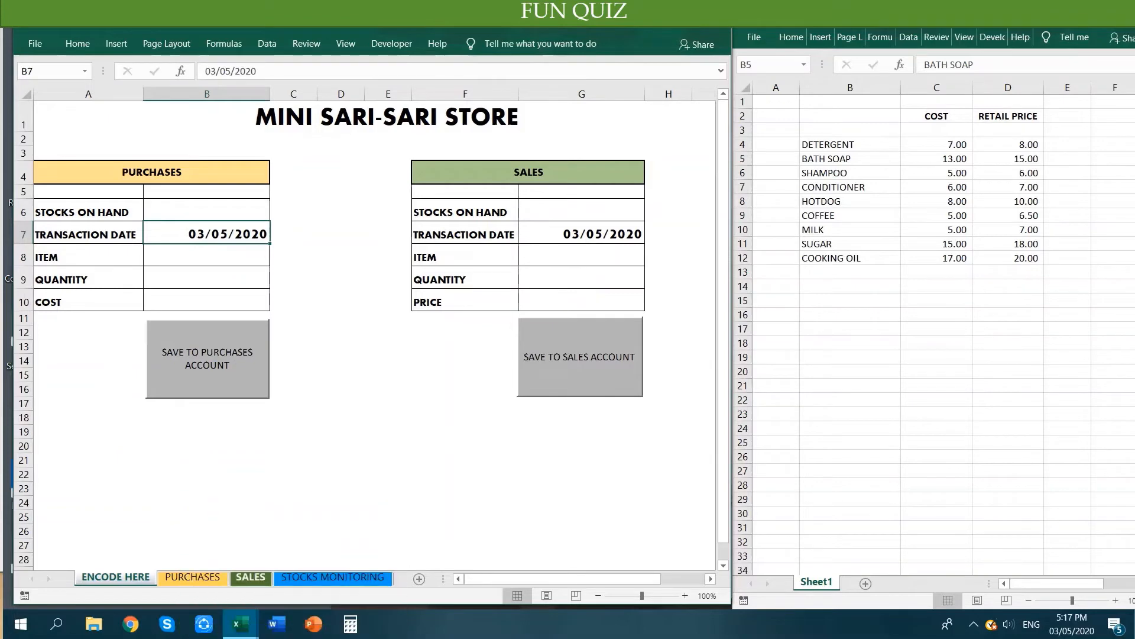
click(250, 577)
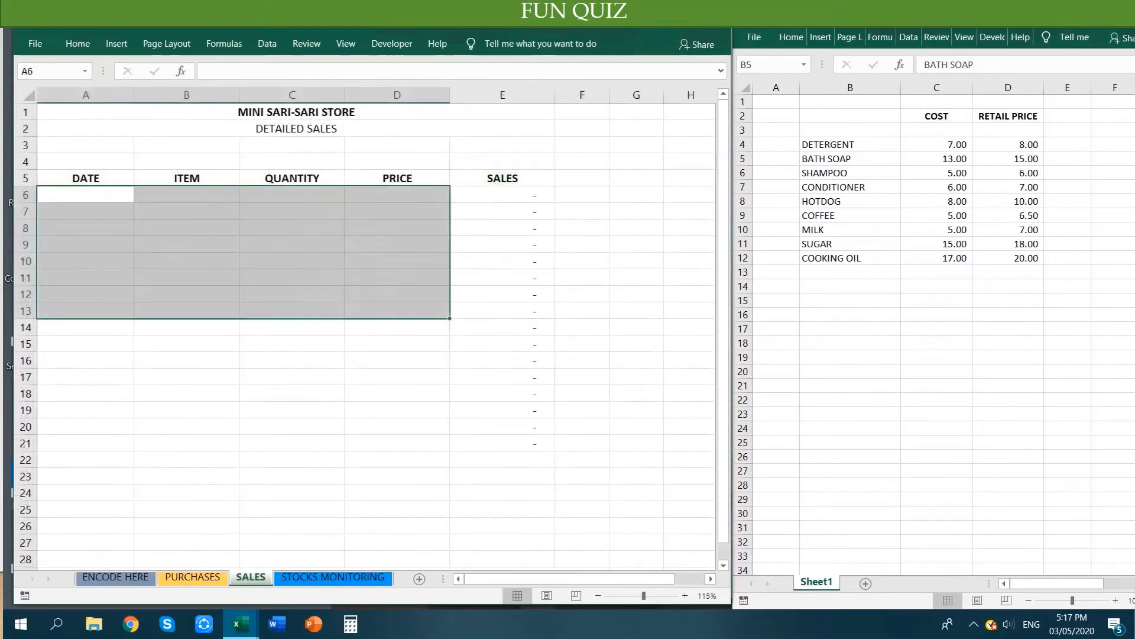
click(292, 476)
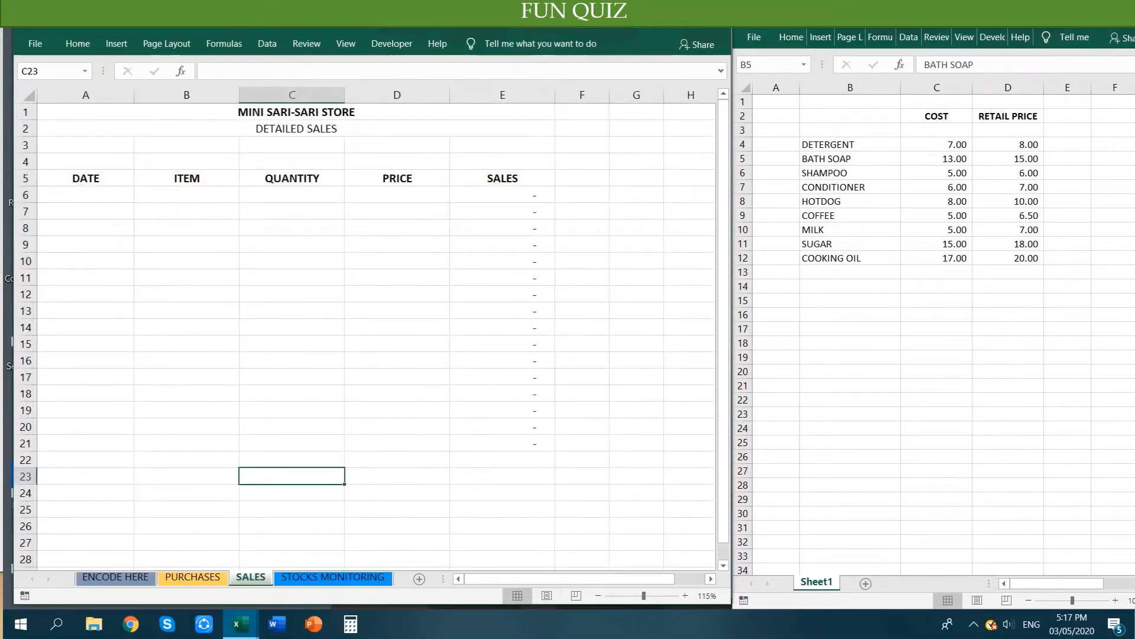
click(86, 194)
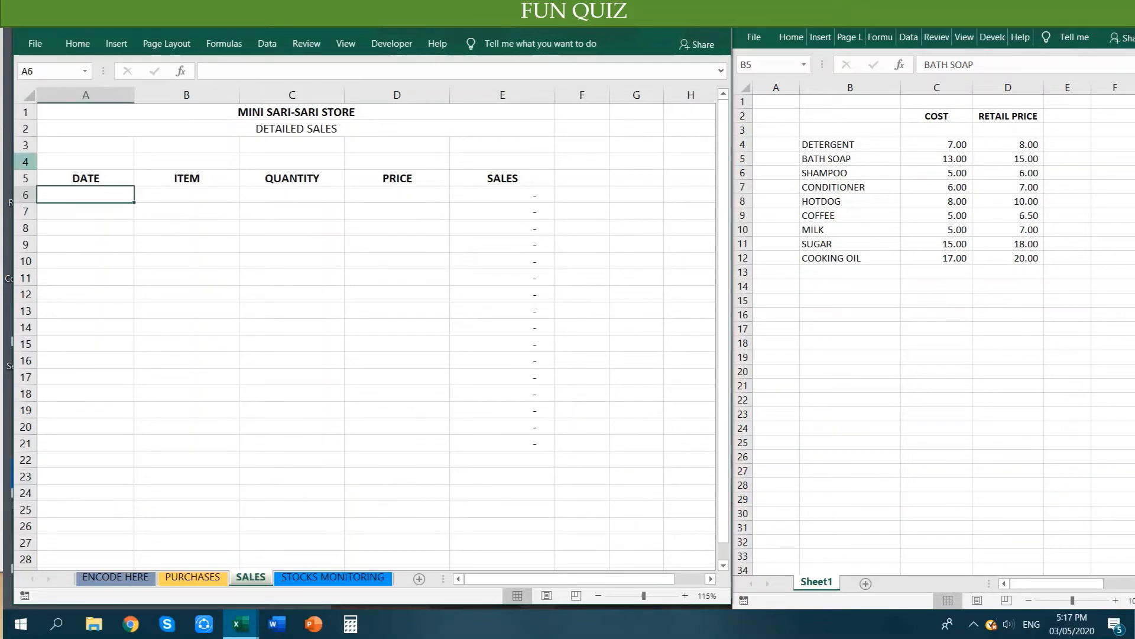
- Record a sale of CONDITIONER with quantity 3 and price 7 on the ENCODE HERE sheet, and save it to the sales account
click(115, 577)
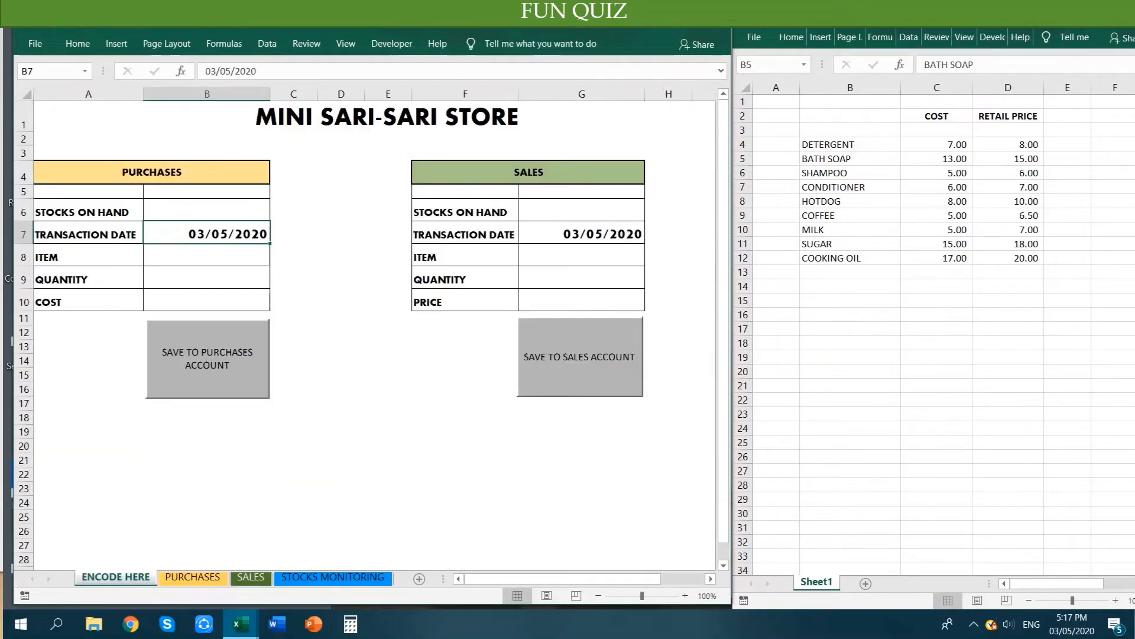
click(581, 254)
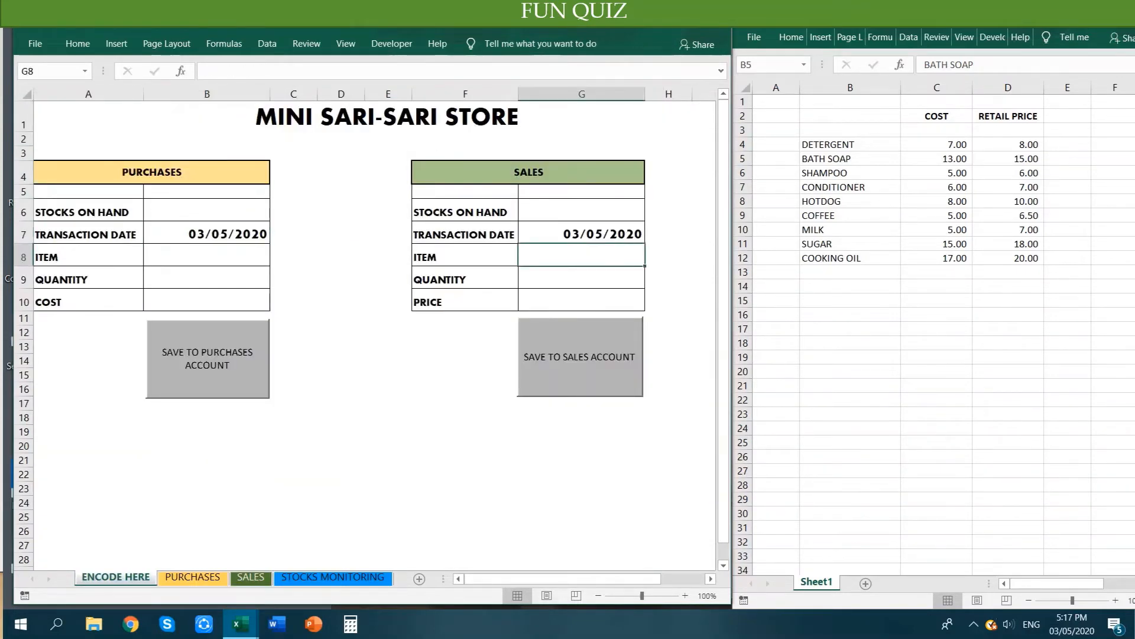
text(CONDITIONER)
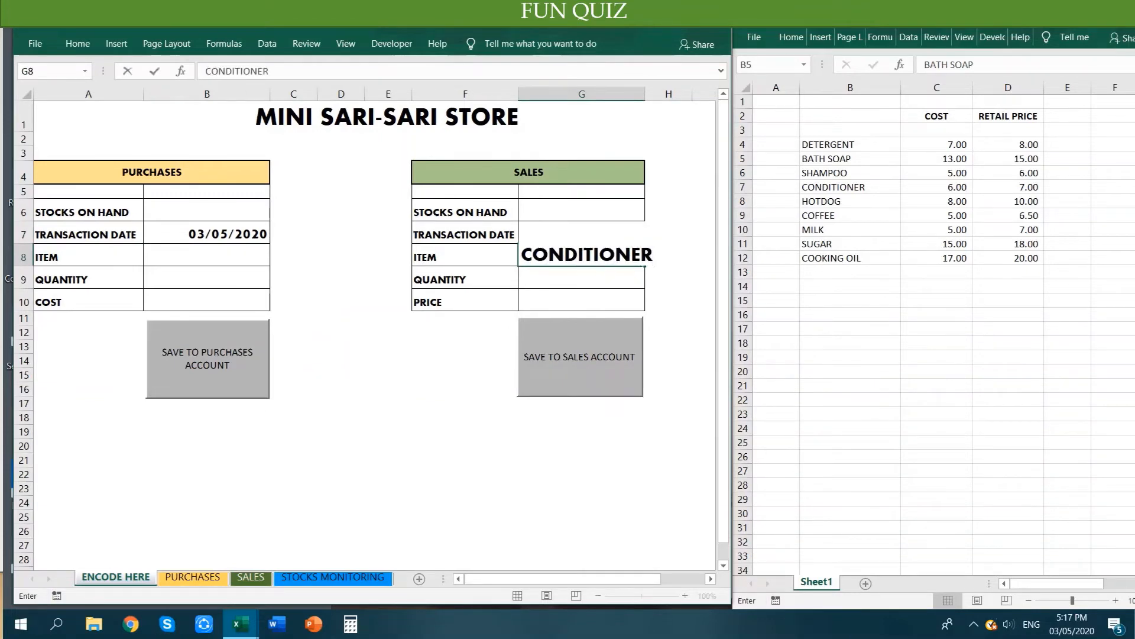
key(Return)
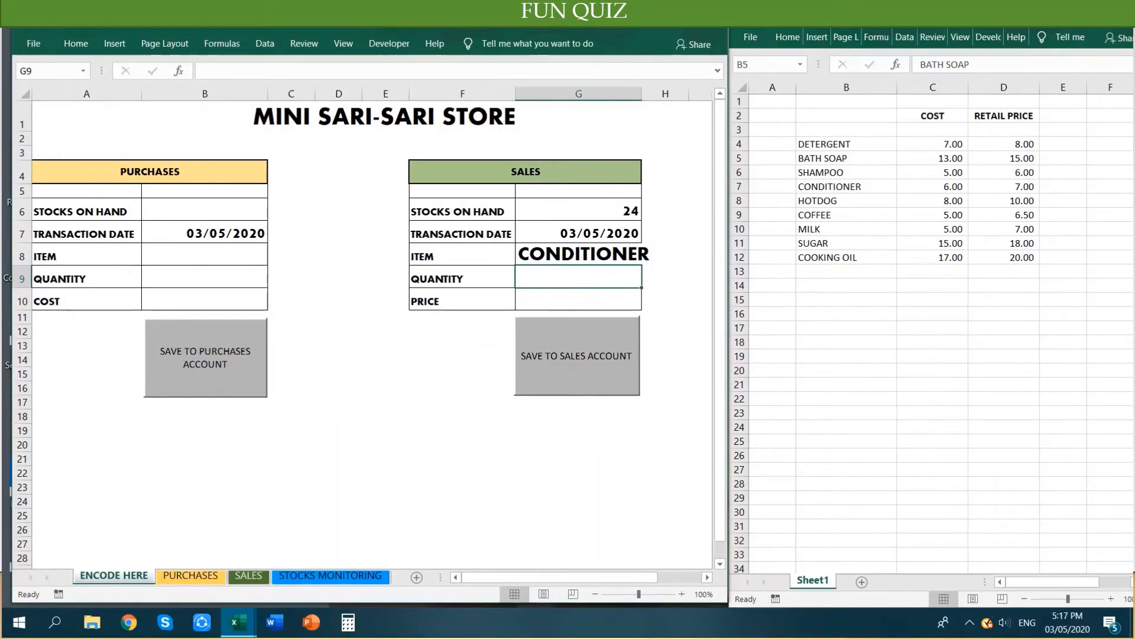
text(3)
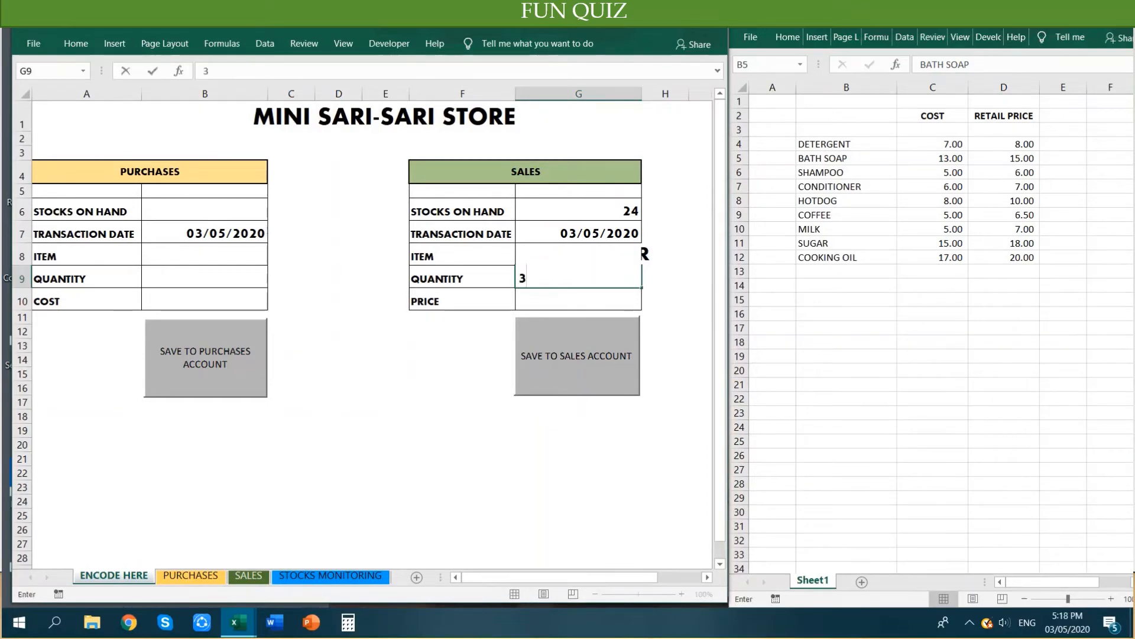
key(Return)
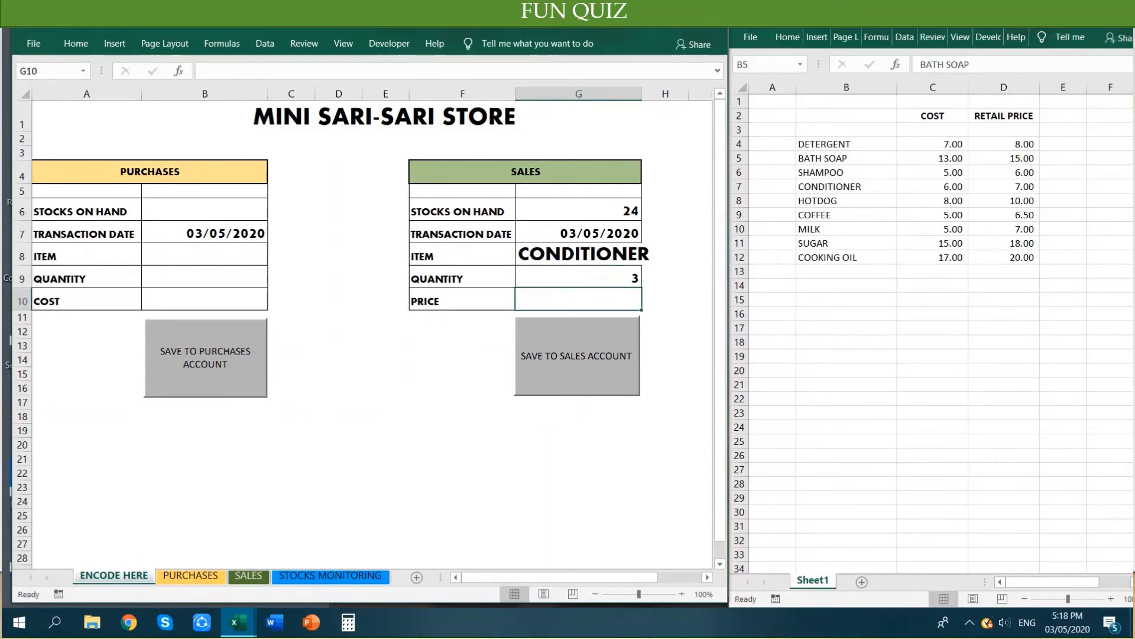
text(7)
key(Return)
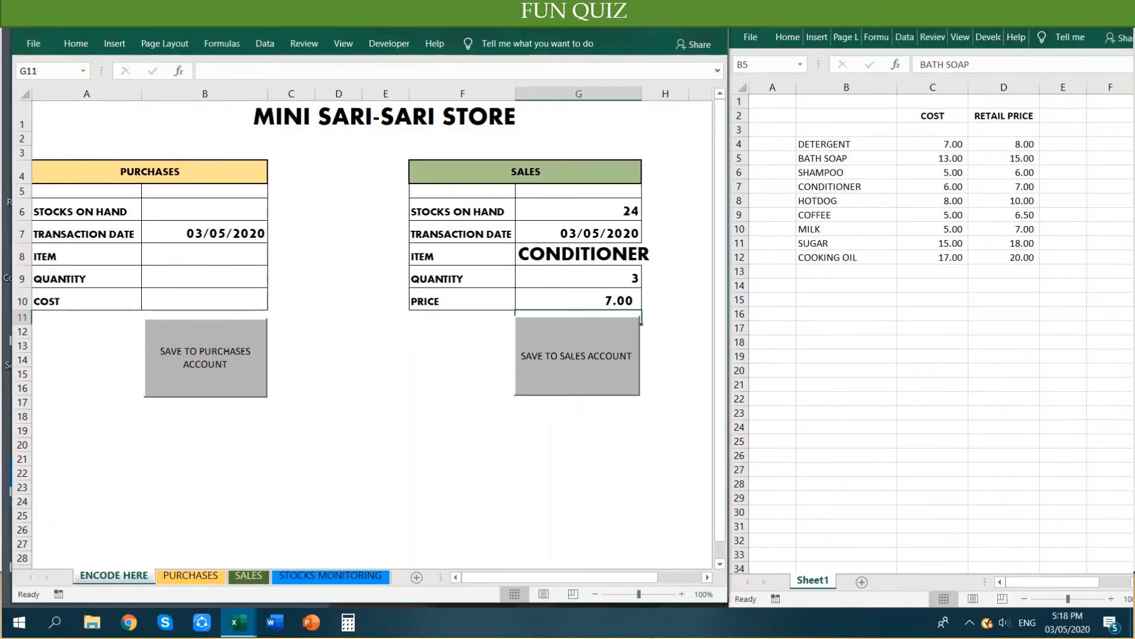
click(577, 356)
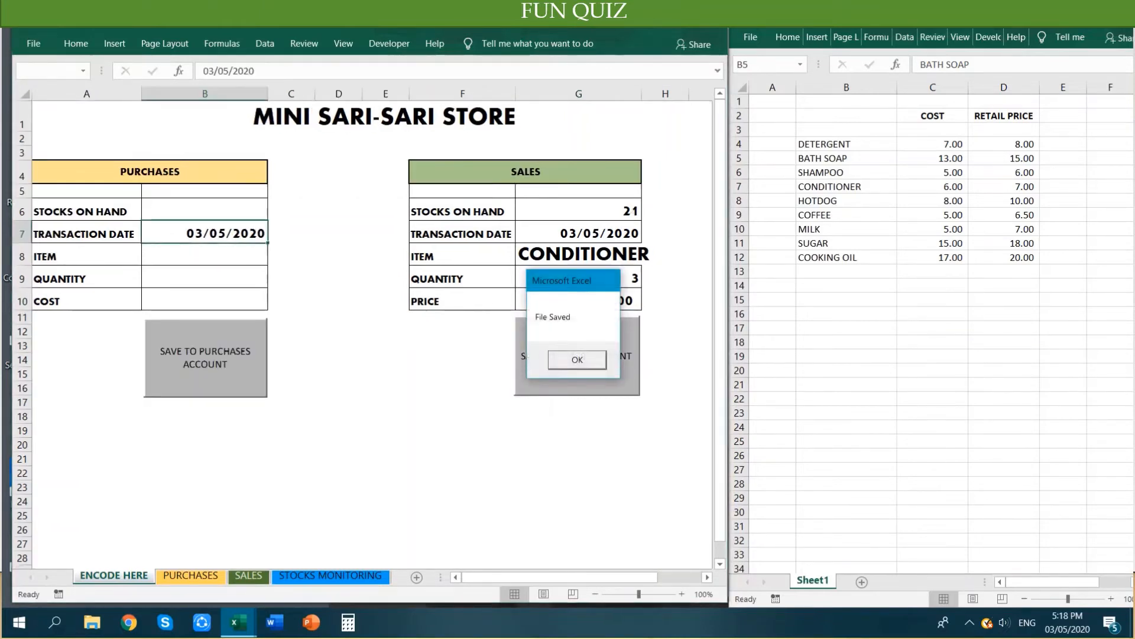
key(Return)
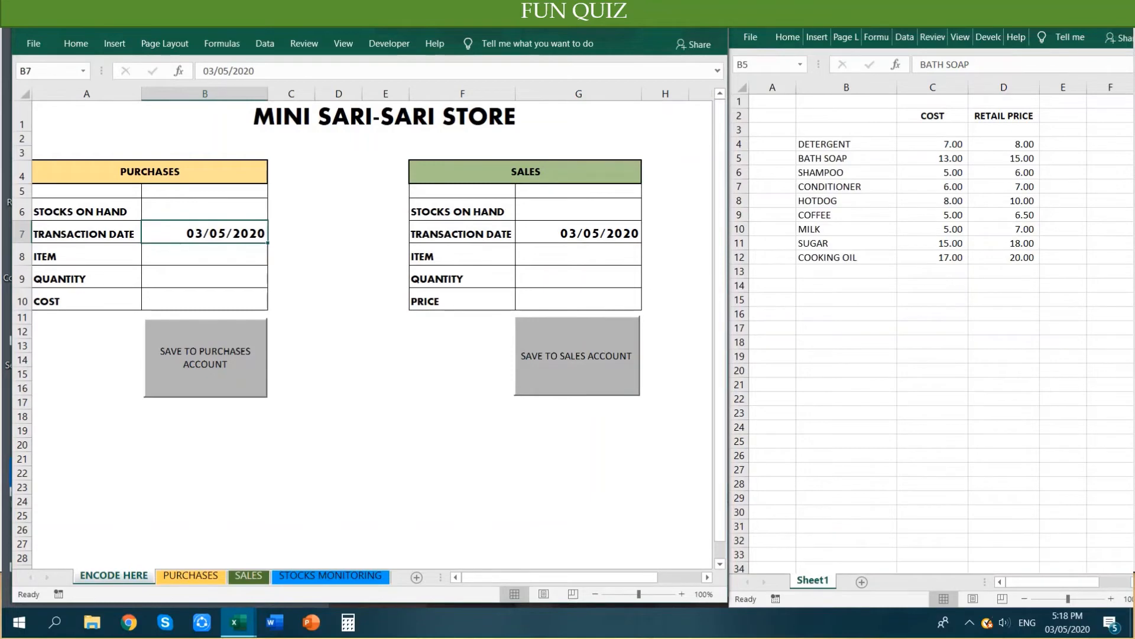
- Record a sale of COFFEE with quantity 3 and price 6.5, and save it to the sales account
click(579, 254)
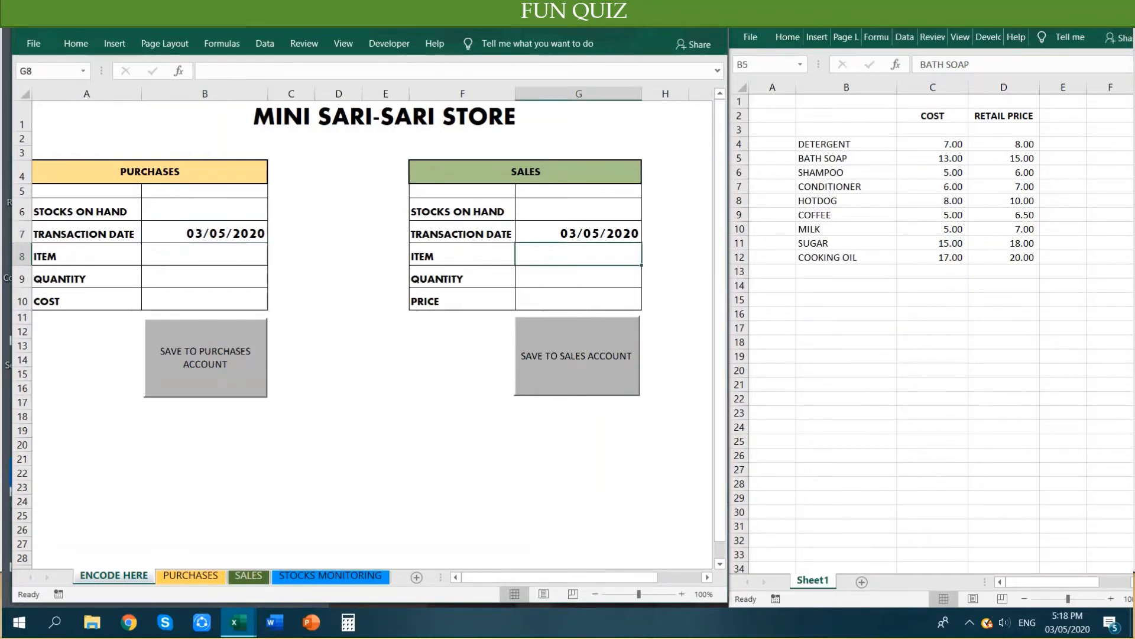
text(COFFE)
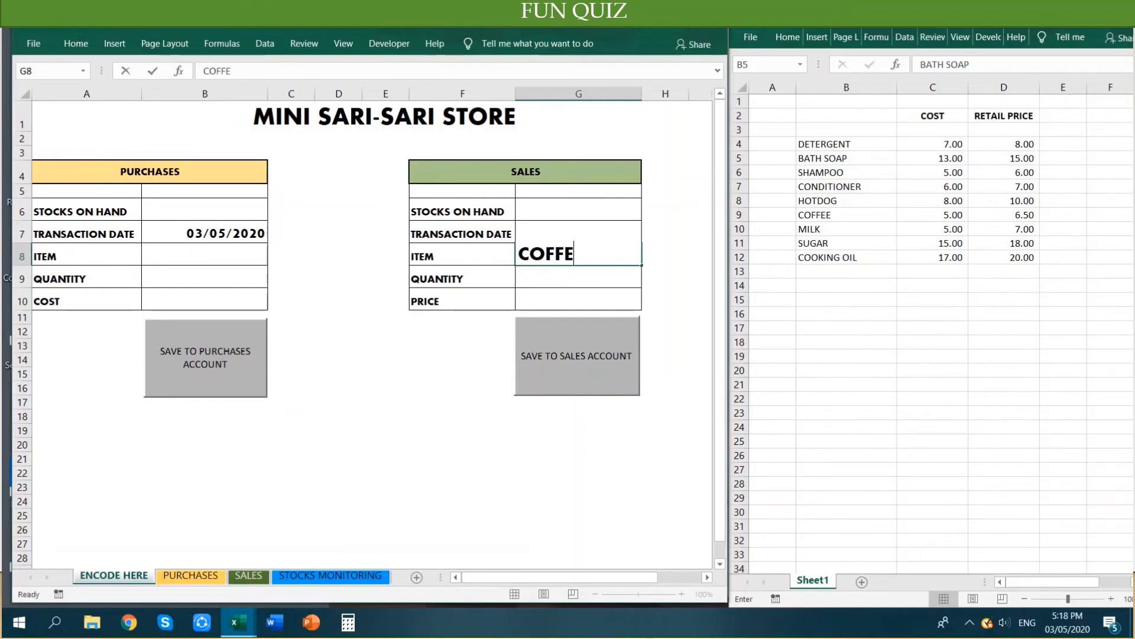
key(Return)
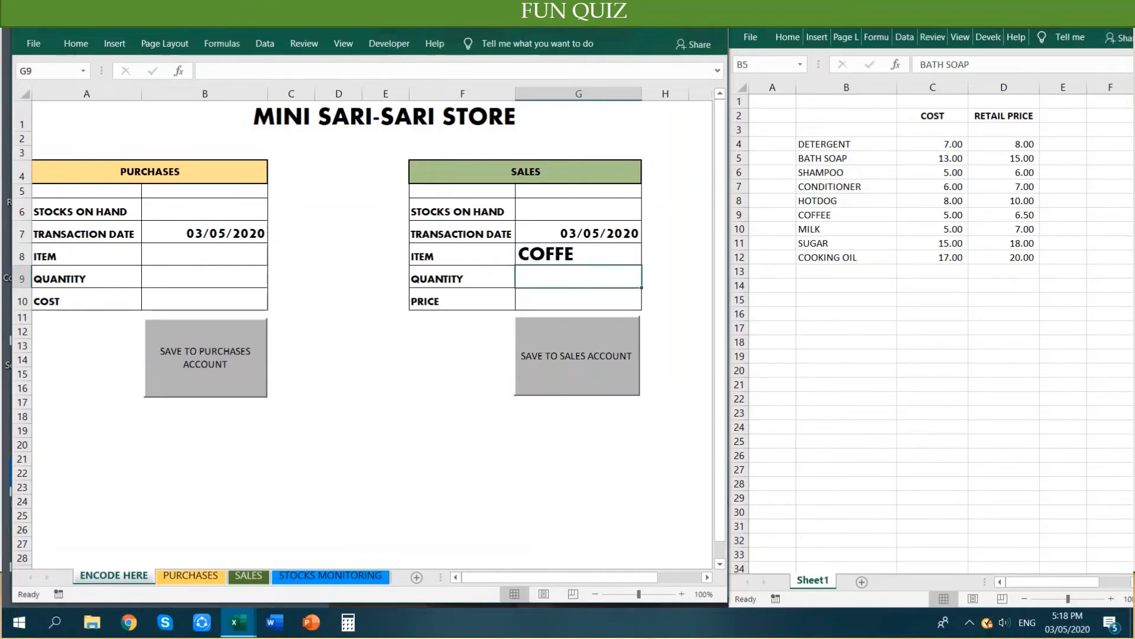
key(Up)
text(COFFEE)
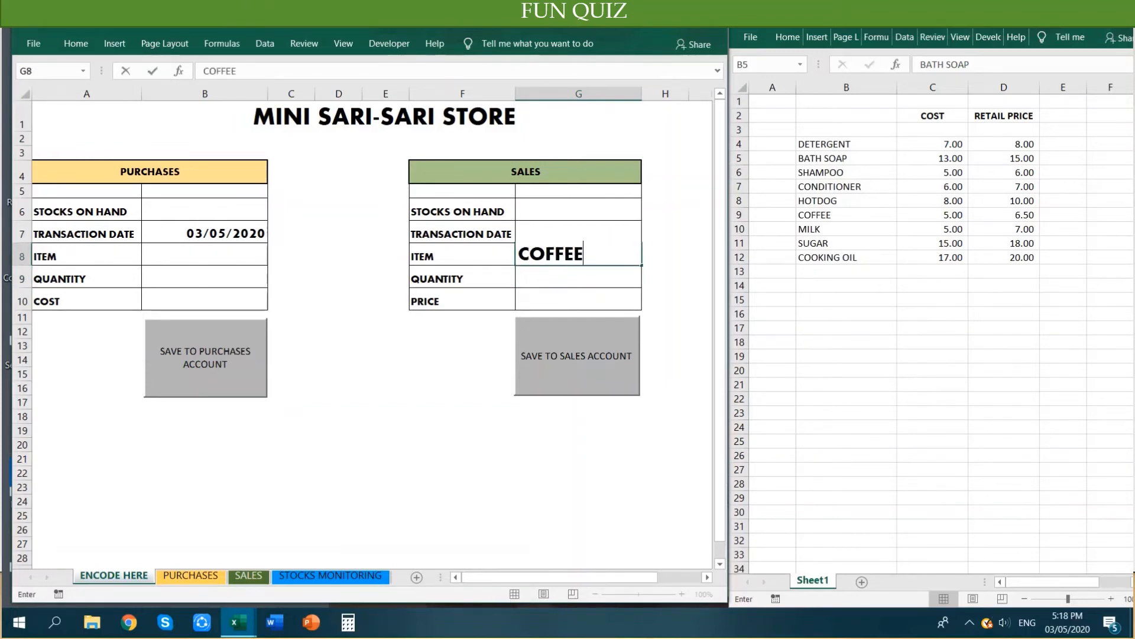
key(Return)
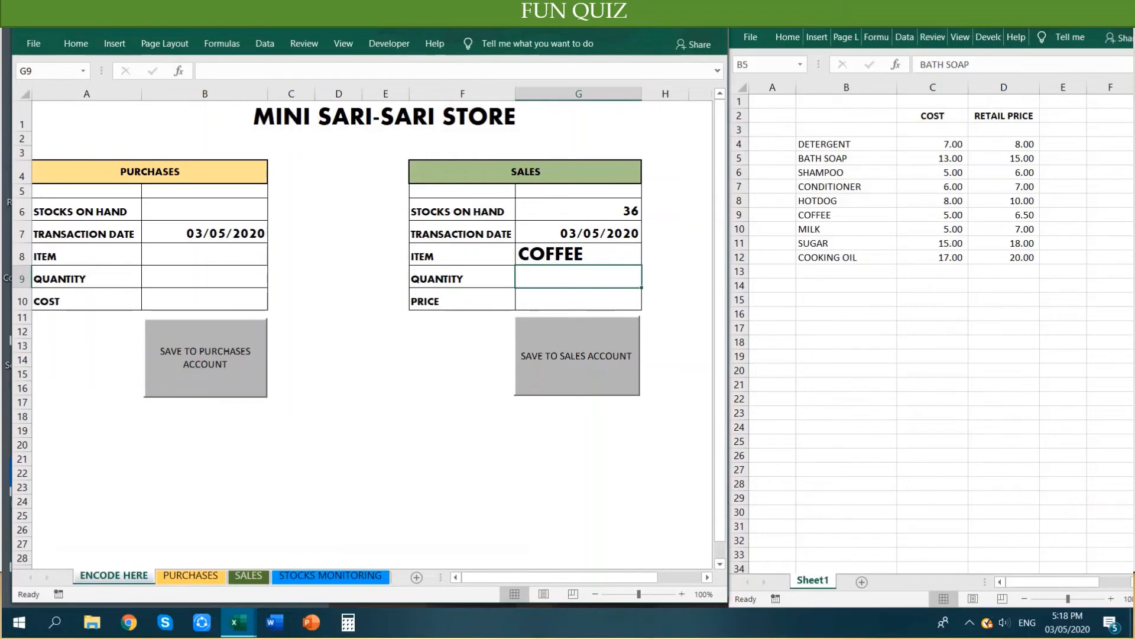
text(3)
key(Return)
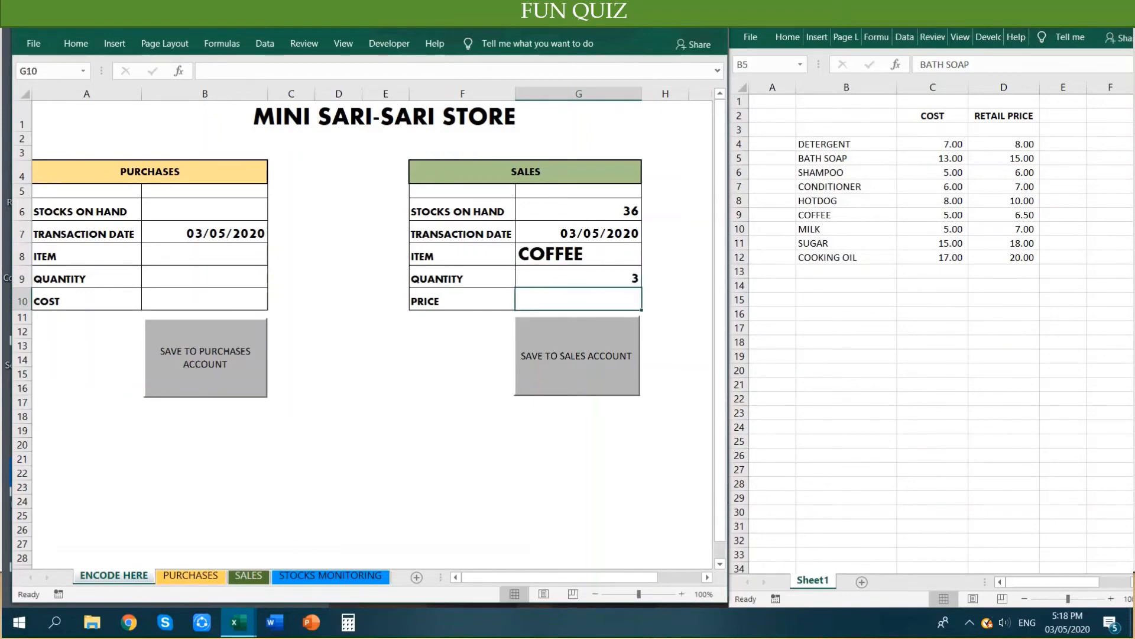
text(6.5)
key(Return)
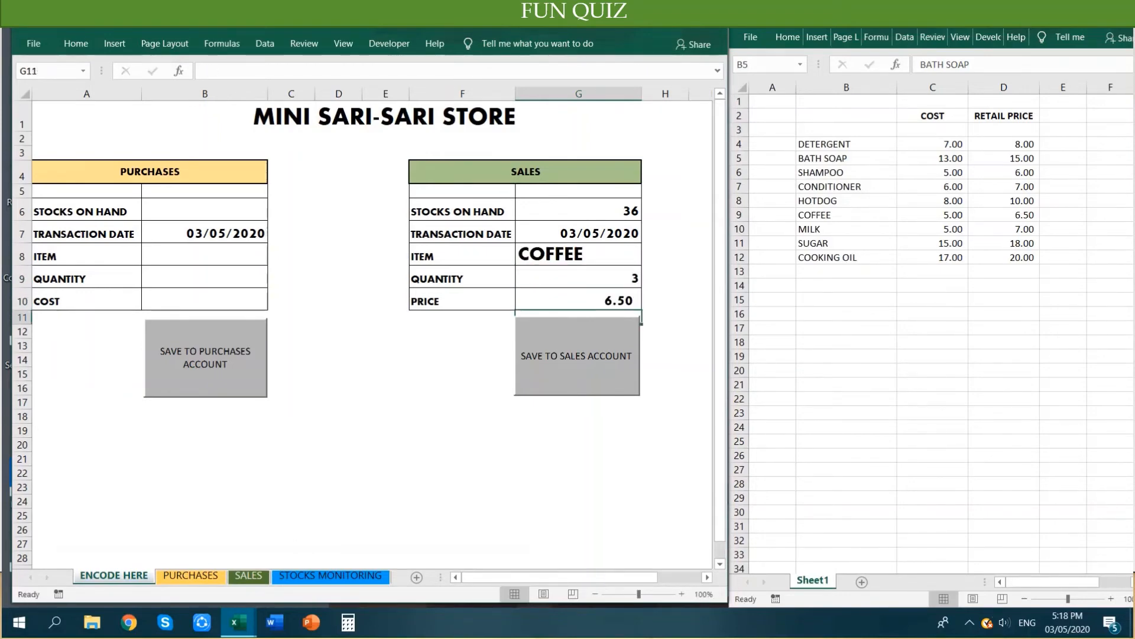
click(577, 358)
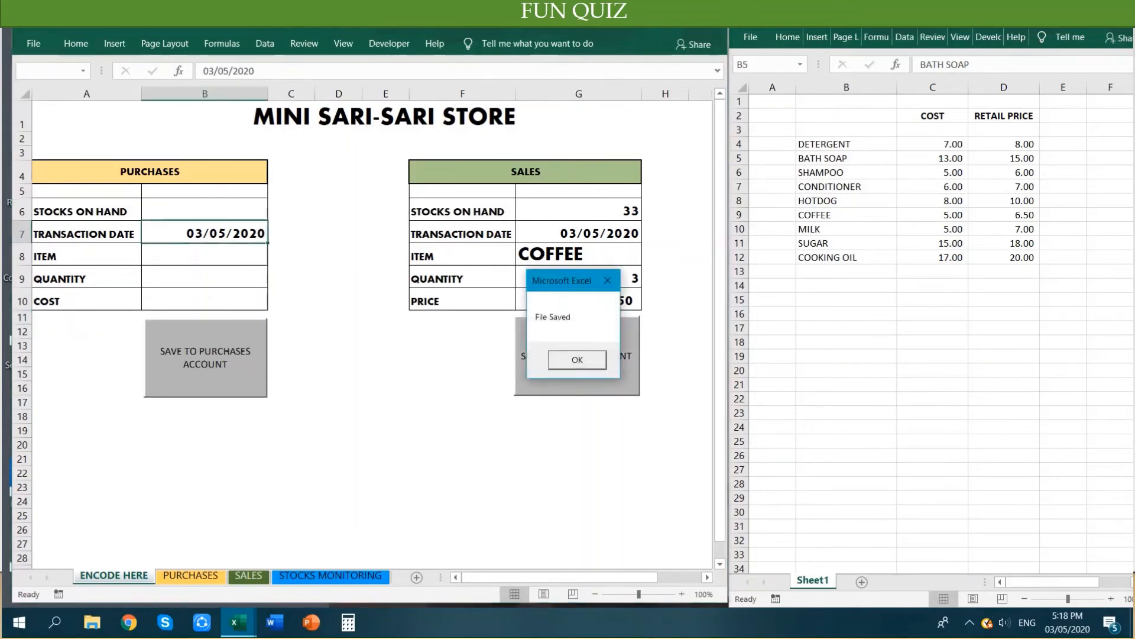
click(577, 359)
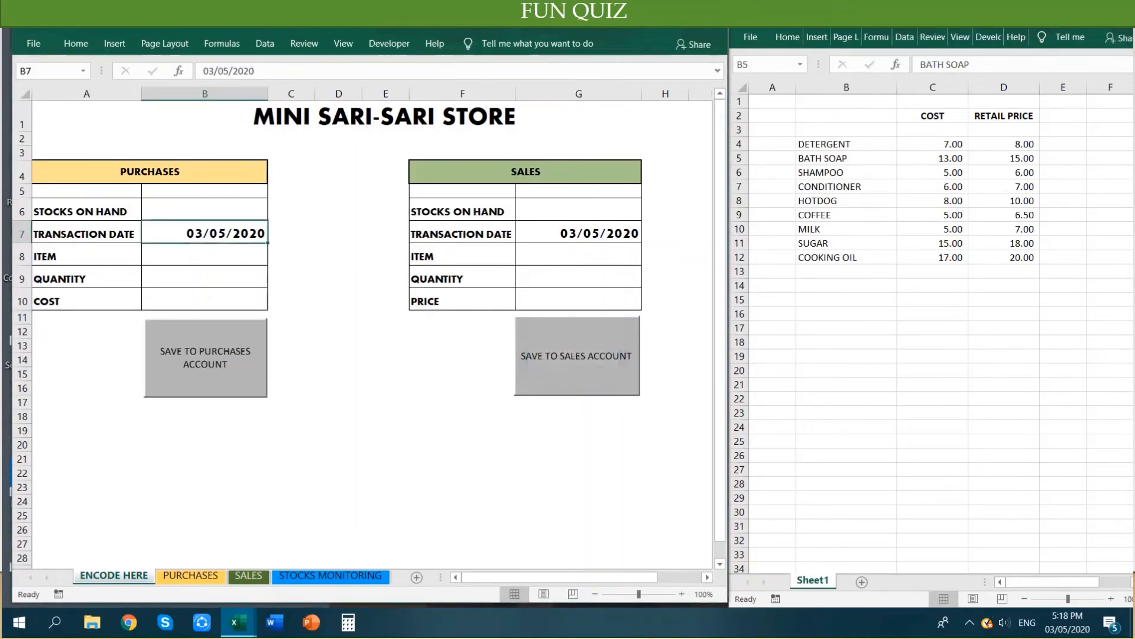
- Review the detailed sales, and refresh the ITEMS pivot table on the STOCKS MONITORING sheet
click(249, 575)
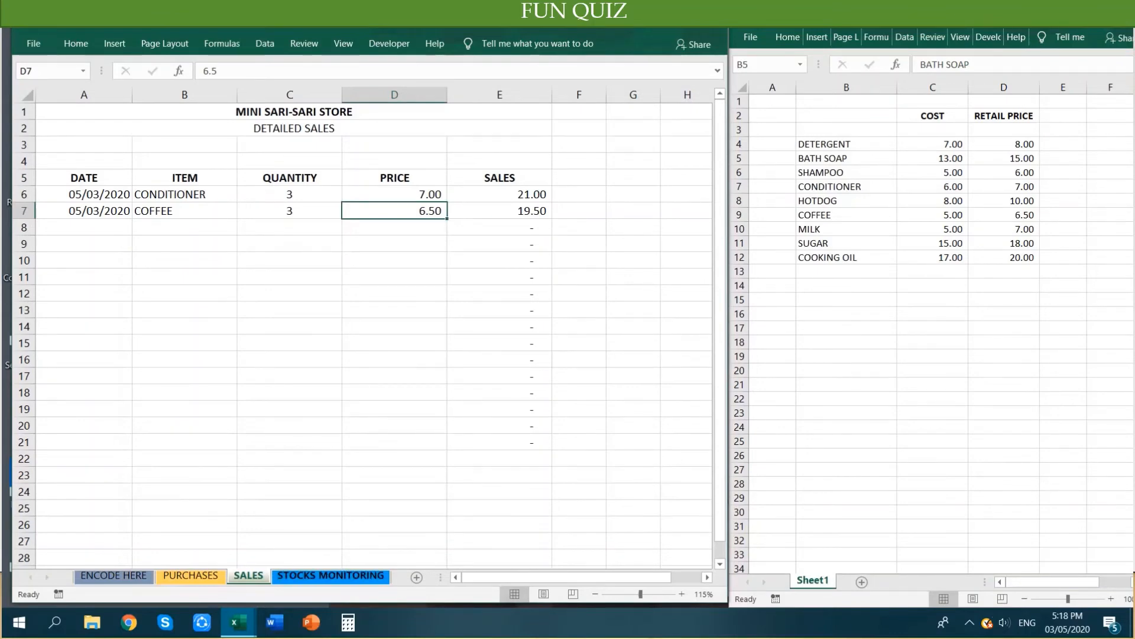
click(331, 574)
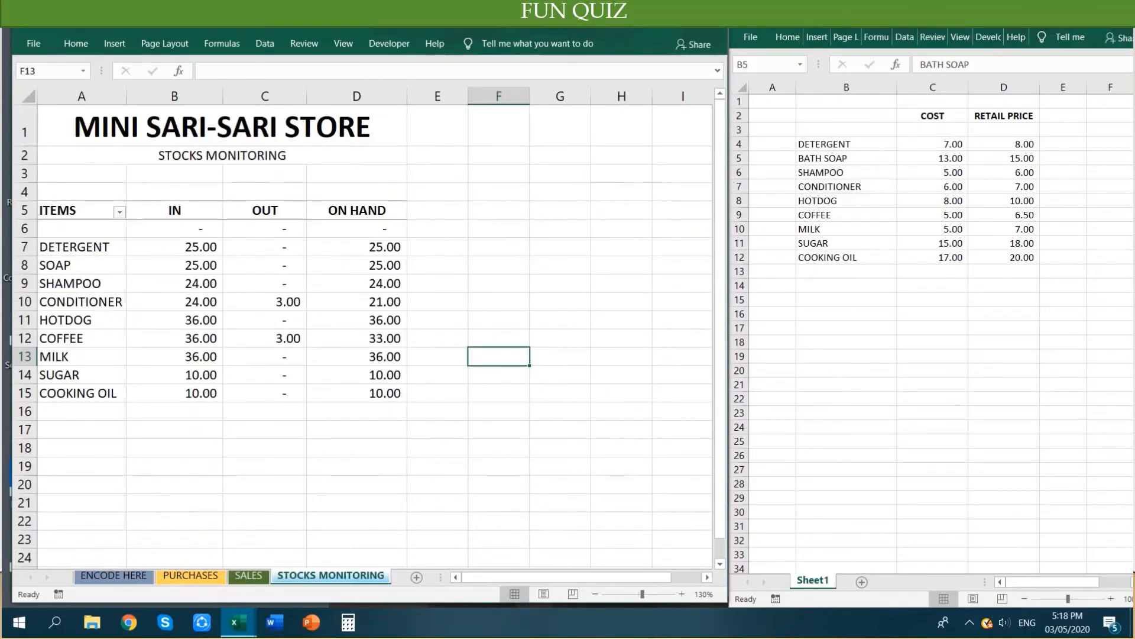
right_click(89, 262)
click(121, 305)
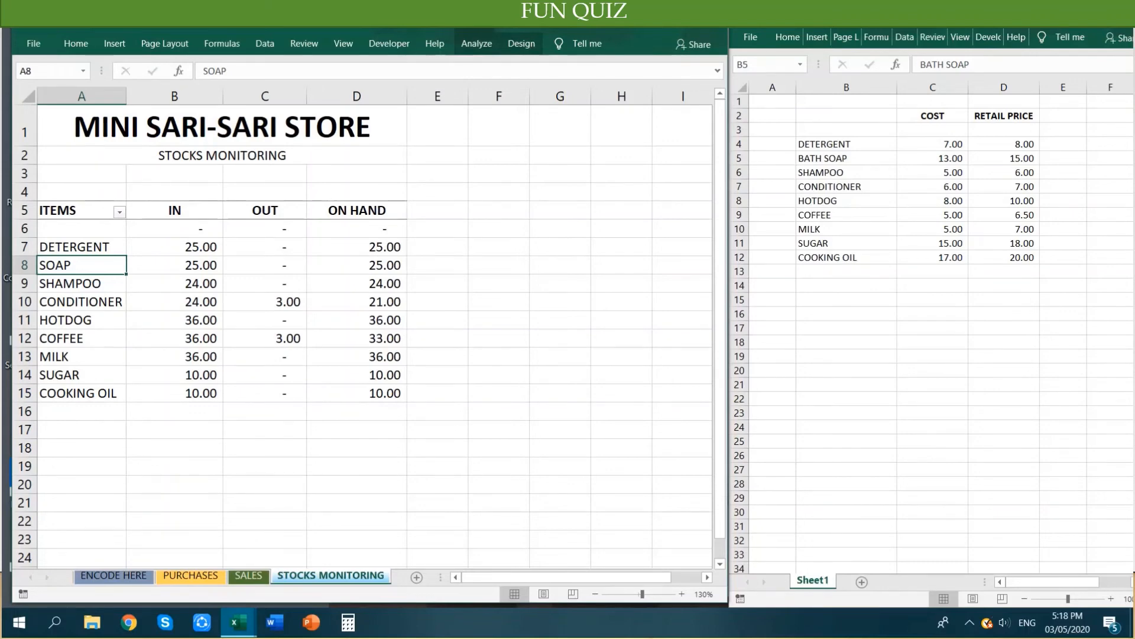
- Set the transaction date in the SALES form on the ENCODE HERE sheet to 03/06/2020
click(113, 576)
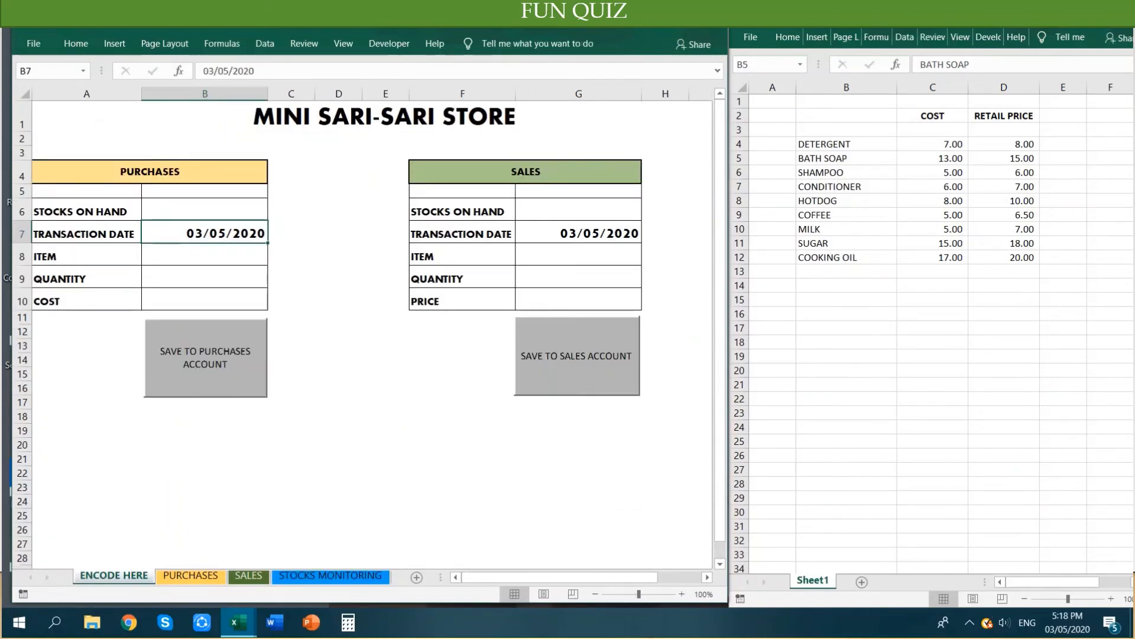
click(578, 255)
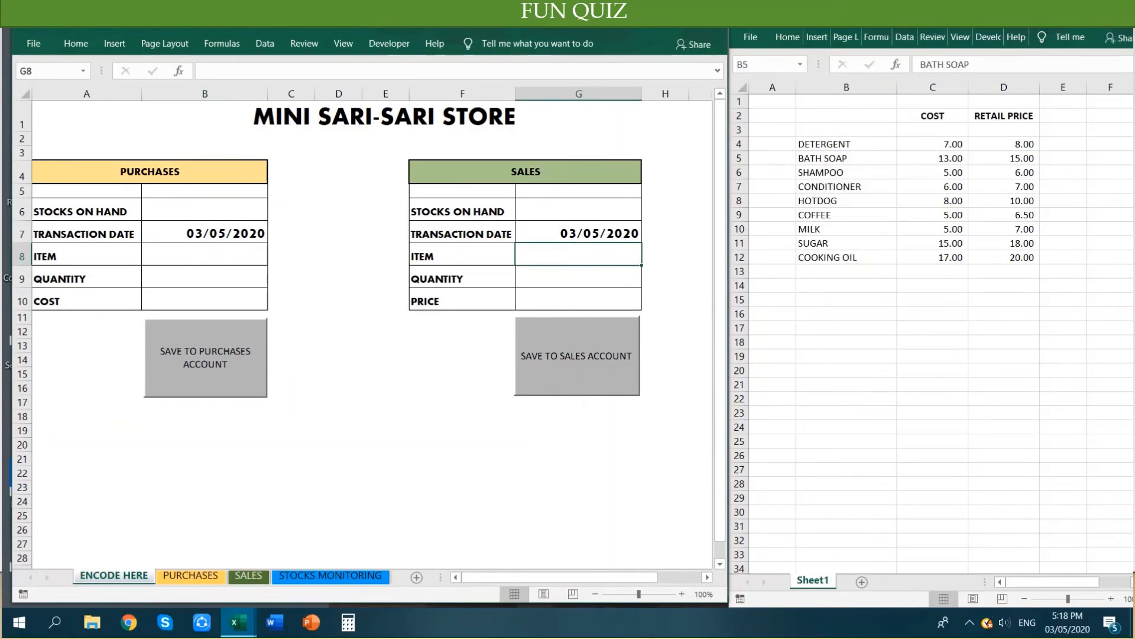
click(578, 232)
text(3)
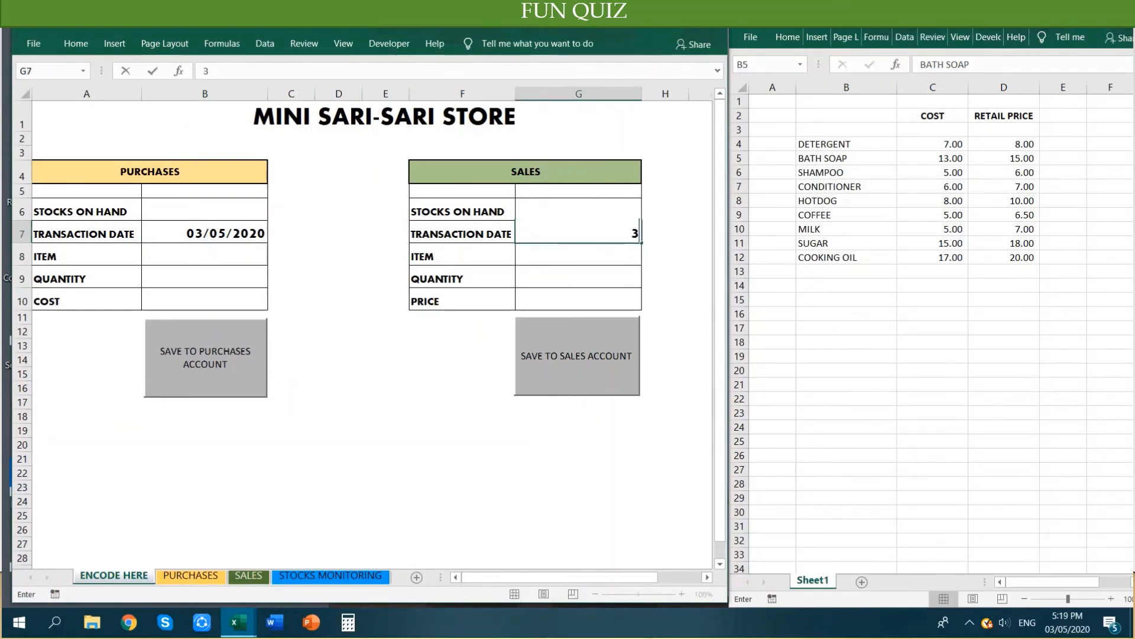
text(/06/2020)
key(Return)
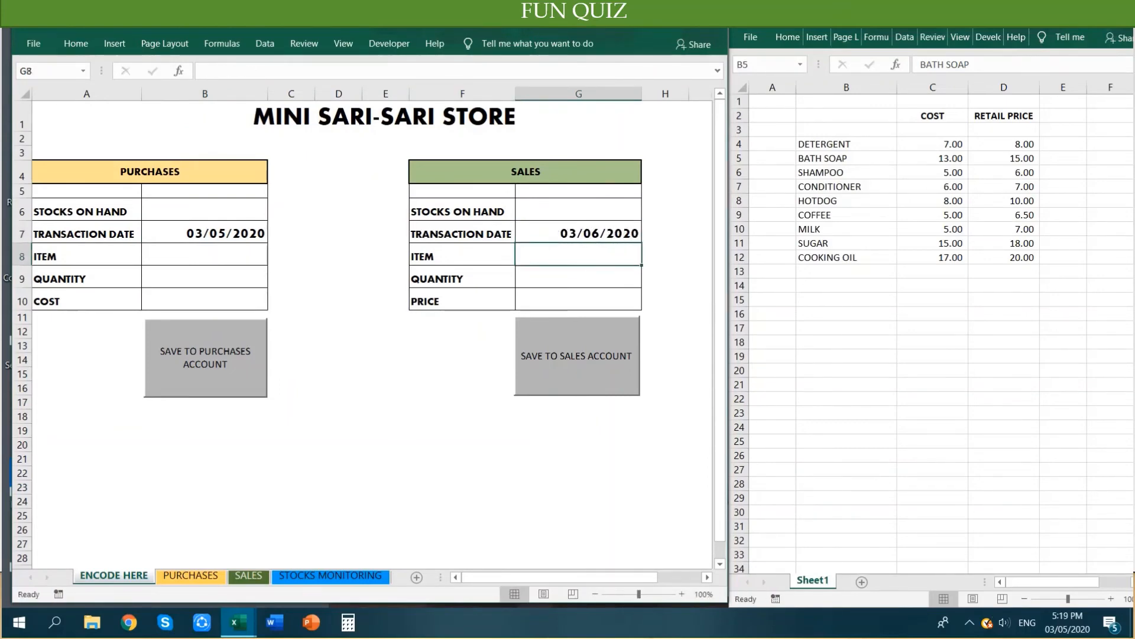
- Record a sale of SUGAR with quantity 10 and price 18, and save it to the sales account
text(SUGAR)
key(Return)
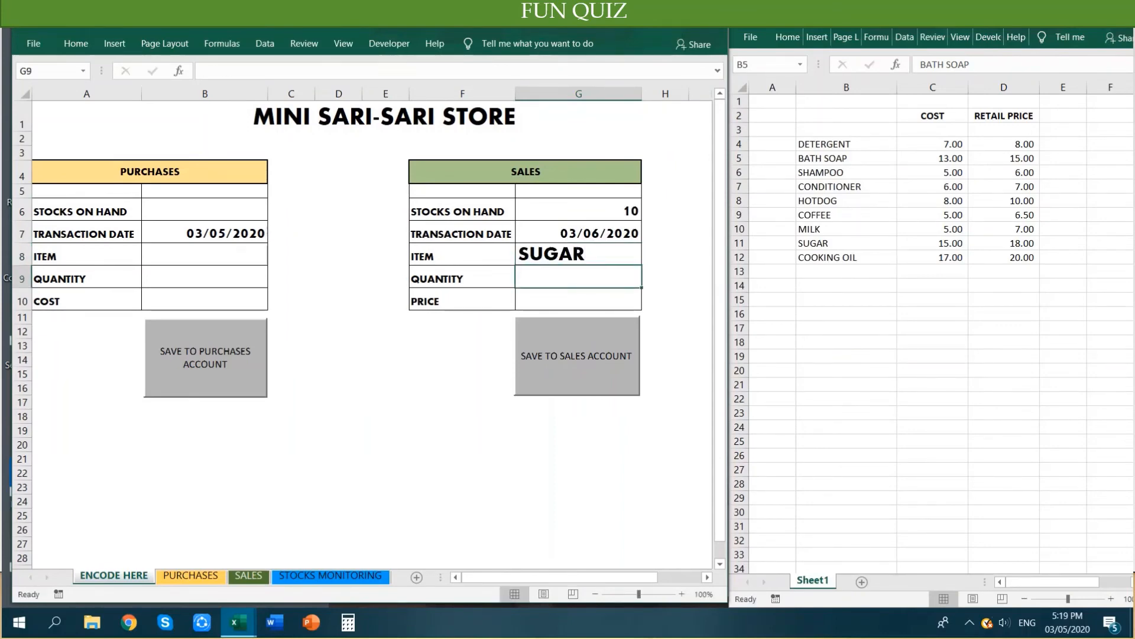
text(10)
key(Return)
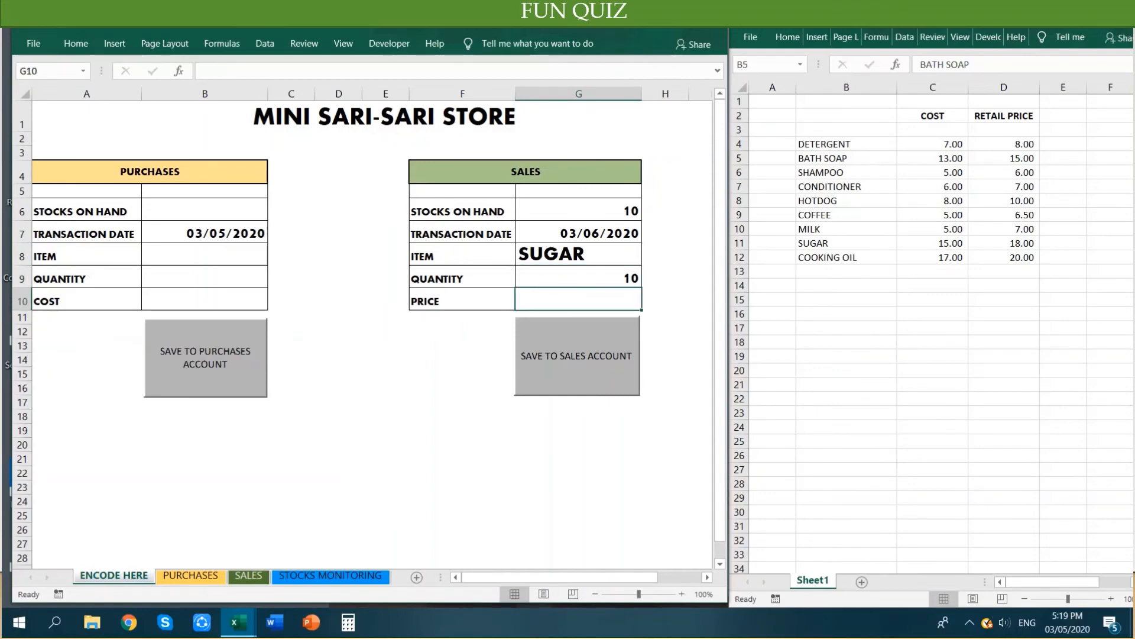
text(15)
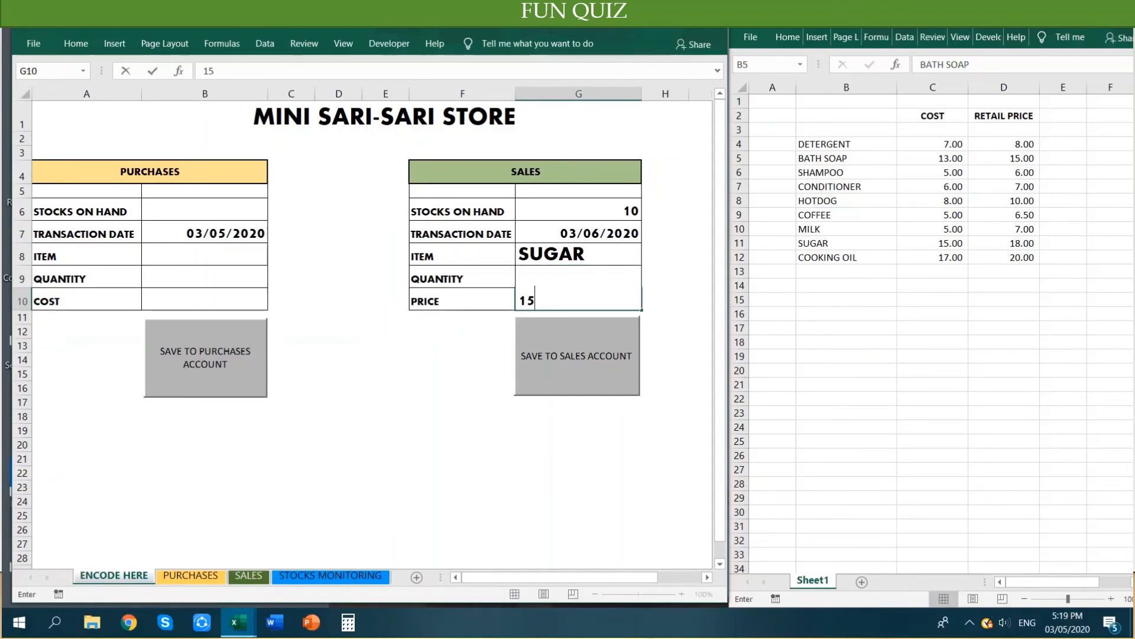
key(BackSpace)
key(BackSpace)
text(18)
key(Return)
click(577, 354)
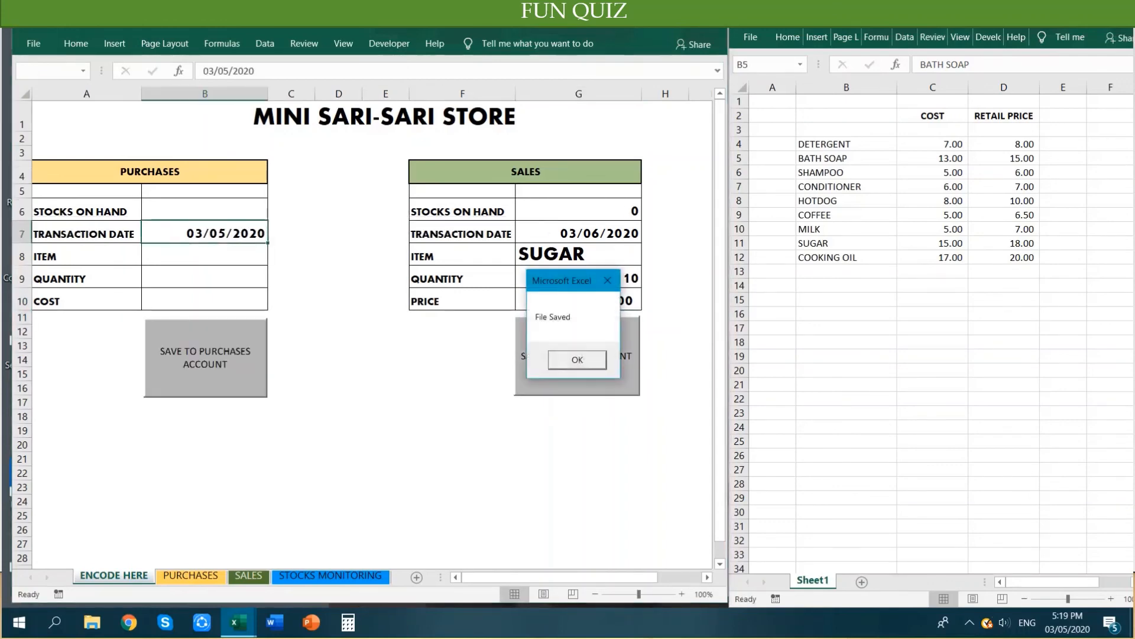
click(576, 359)
click(386, 416)
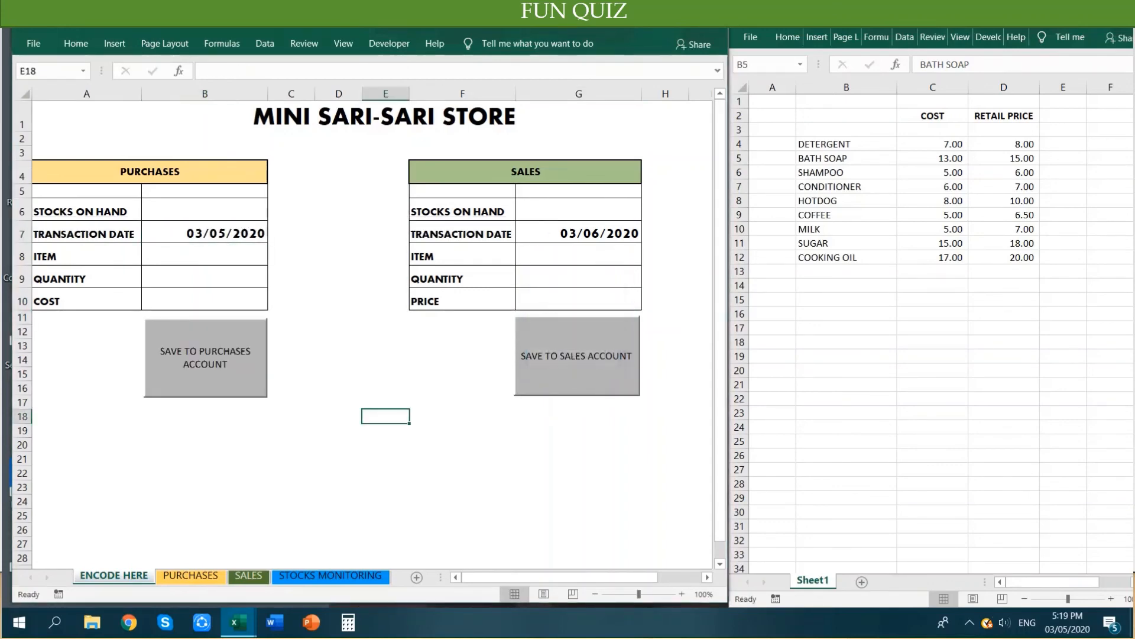
- Check the SUGAR entry in the detailed sales table and its row on the STOCKS MONITORING sheet
click(248, 575)
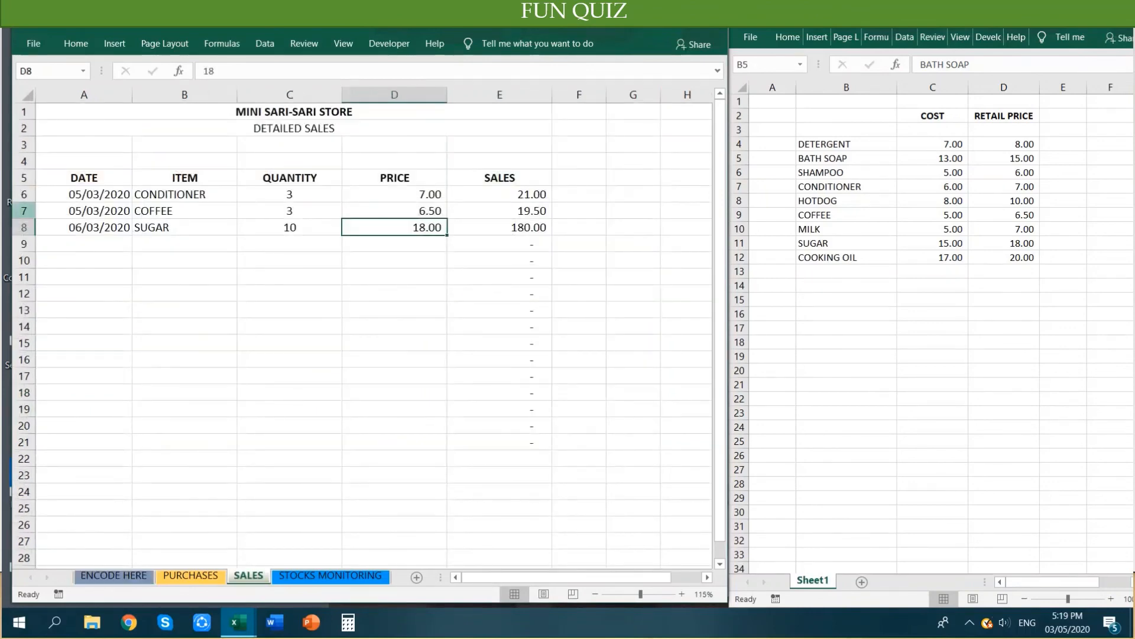
click(331, 575)
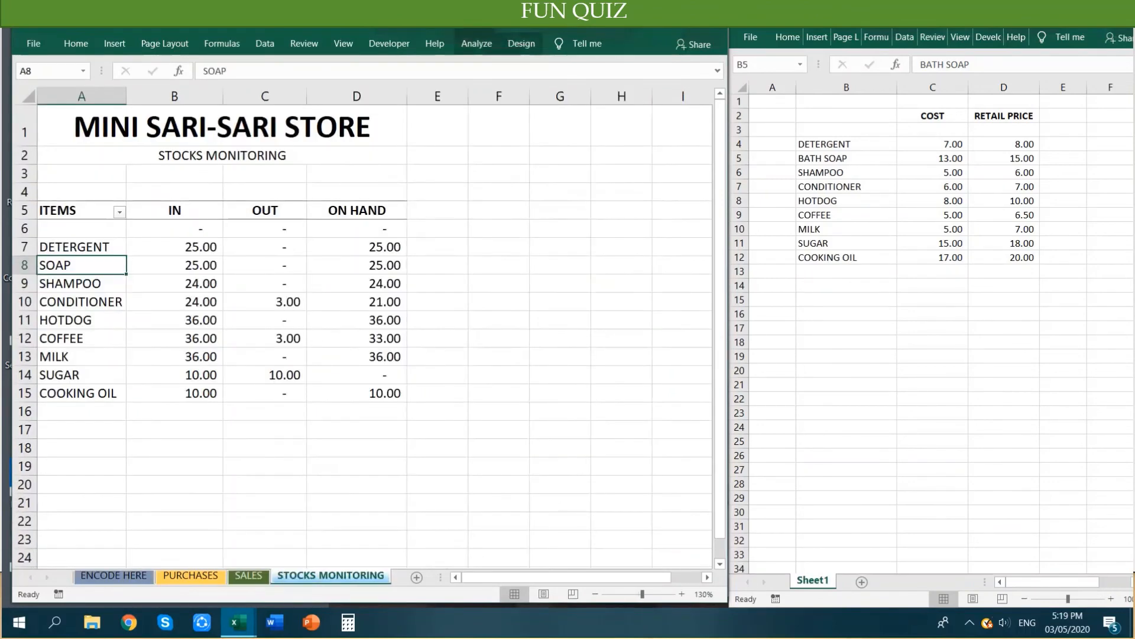